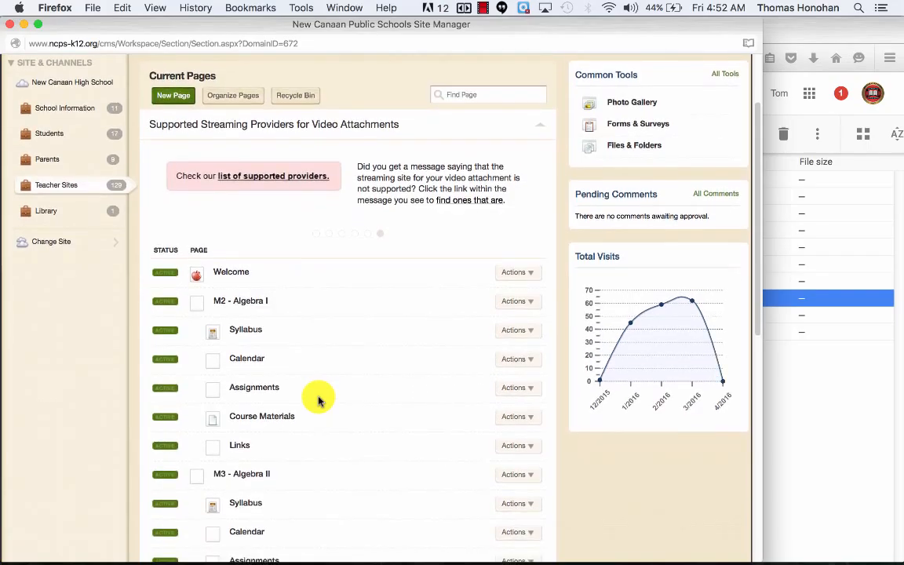
View the M2 Algebra I calendar page, and open the 2015-2016 Period 1 Schedule S2 spreadsheet in Google Drive.
left_click(248, 359)
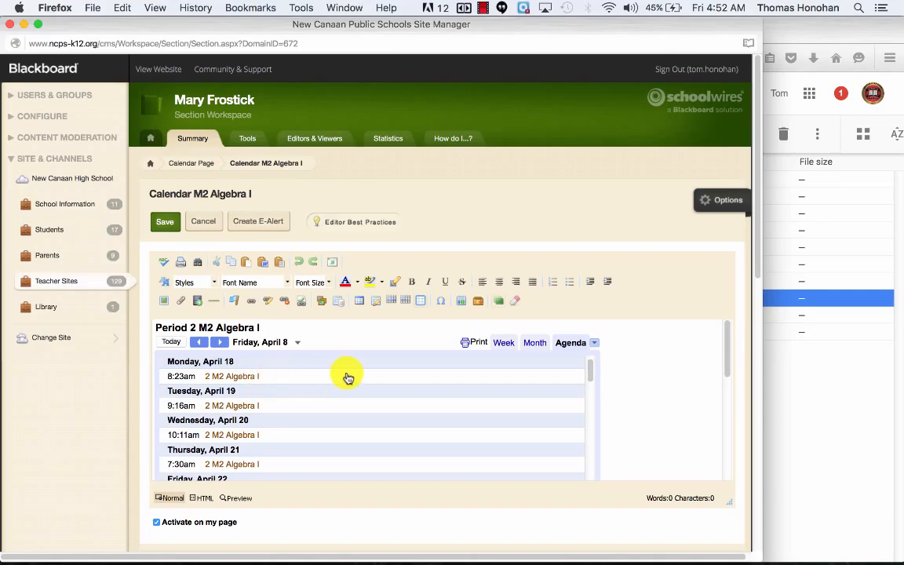
left_click(802, 423)
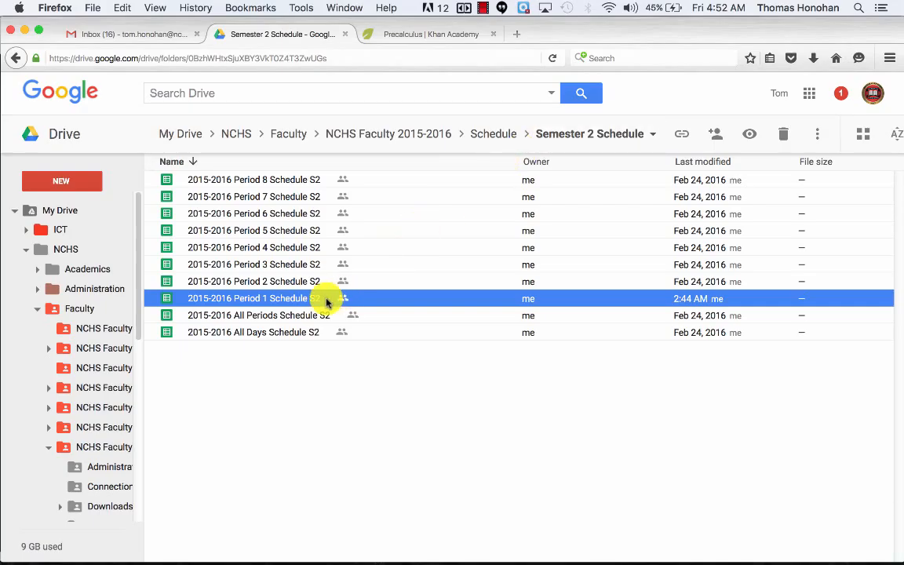
double_click(261, 301)
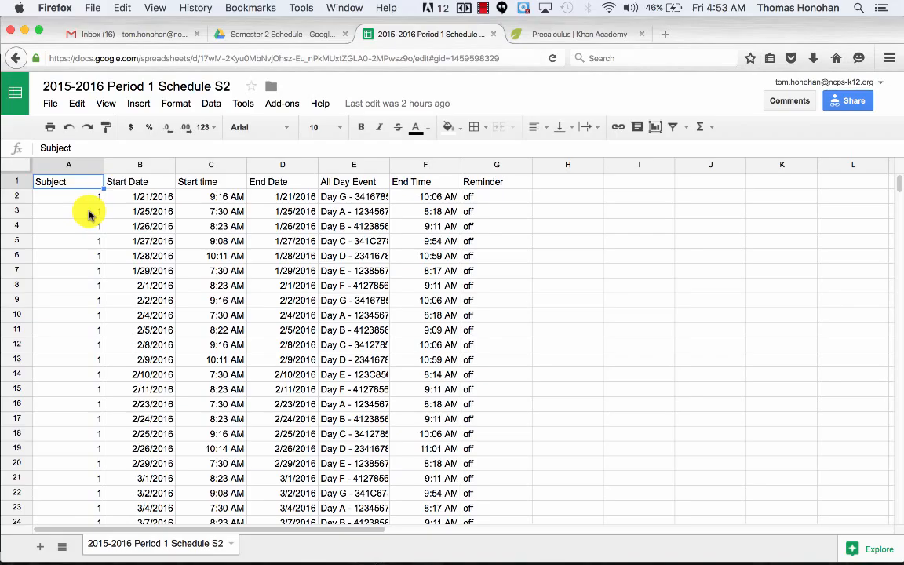
Make a copy of the schedule spreadsheet named Period 1 M2 Algebra I.
left_click(52, 104)
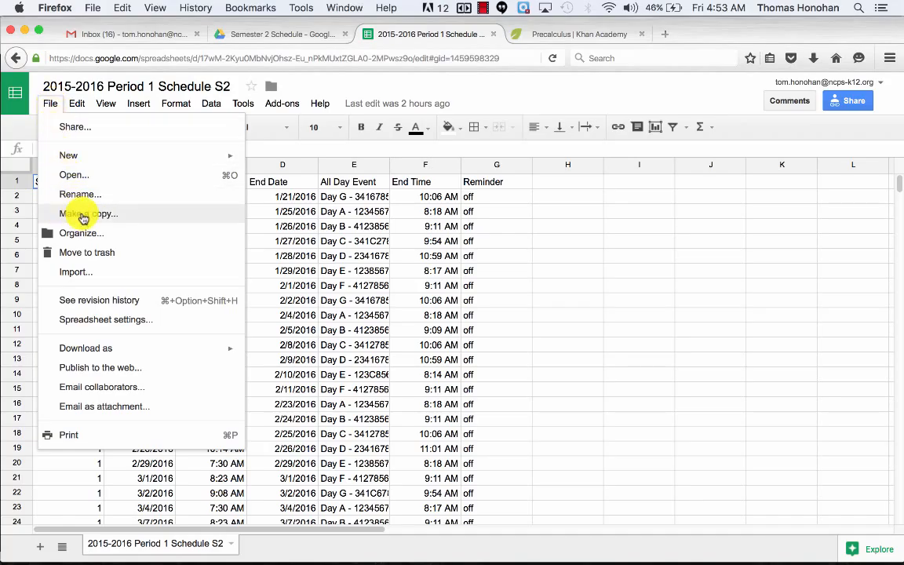
left_click(78, 213)
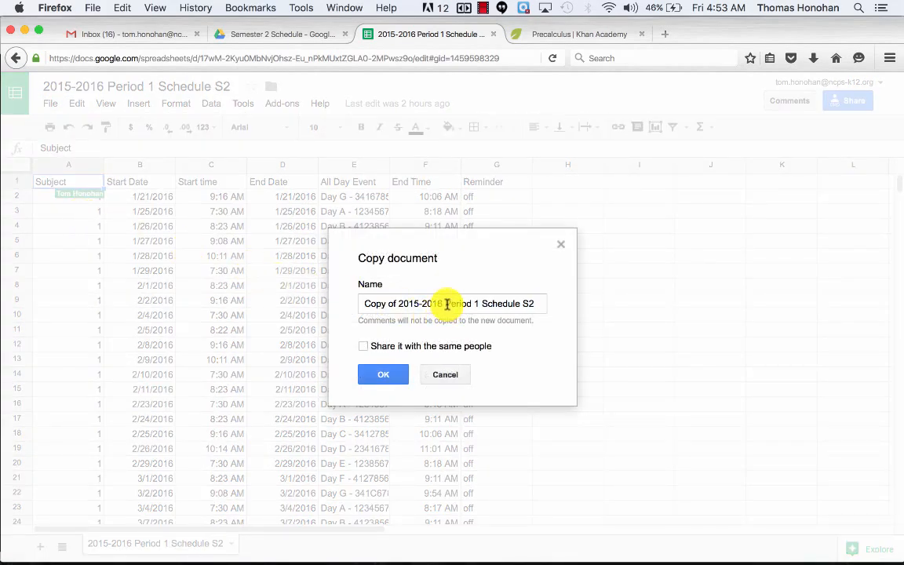
left_click(447, 305)
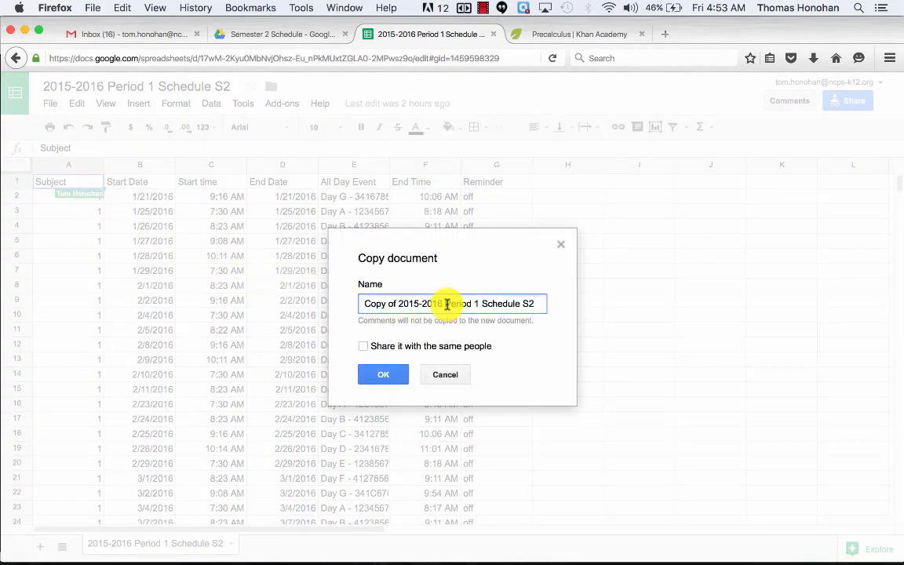
key("BackSpace")
key("BackSpace")
key("BackSpace")
key("BackSpace")
key("BackSpace")
key("BackSpace")
key("BackSpace")
key("BackSpace")
key("BackSpace")
key("BackSpace")
key("BackSpace")
key("BackSpace")
key("BackSpace")
key("BackSpace")
key("BackSpace")
key("BackSpace")
key("BackSpace")
key("BackSpace")
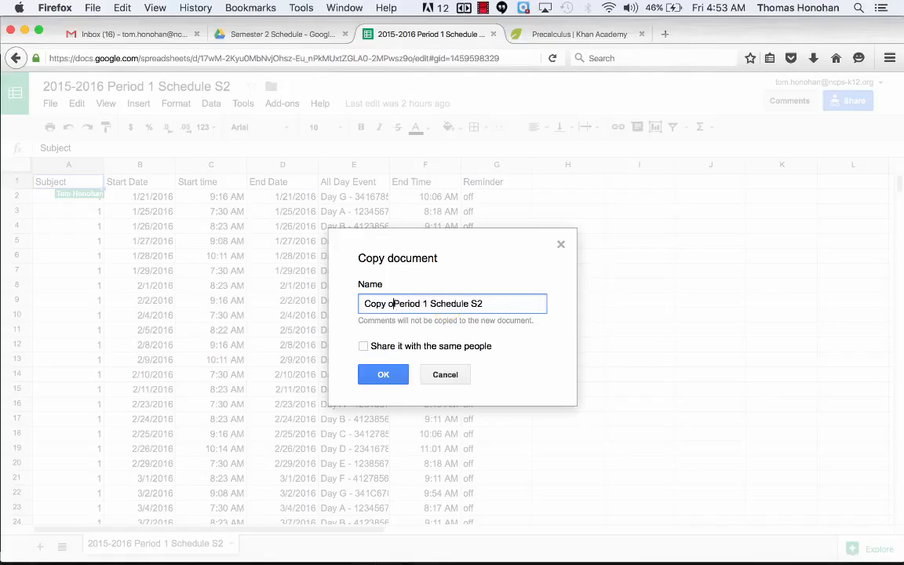
left_click(469, 304)
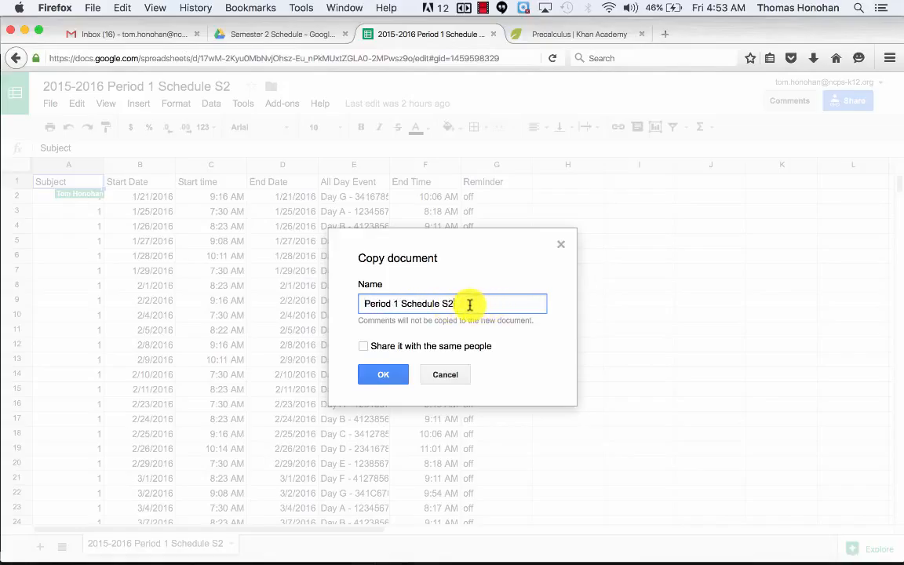
key("BackSpace")
key("BackSpace")
key("BackSpace")
key("BackSpace")
key("BackSpace")
key("BackSpace")
key("BackSpace")
key("BackSpace")
key("BackSpace")
key("BackSpace")
key("BackSpace")
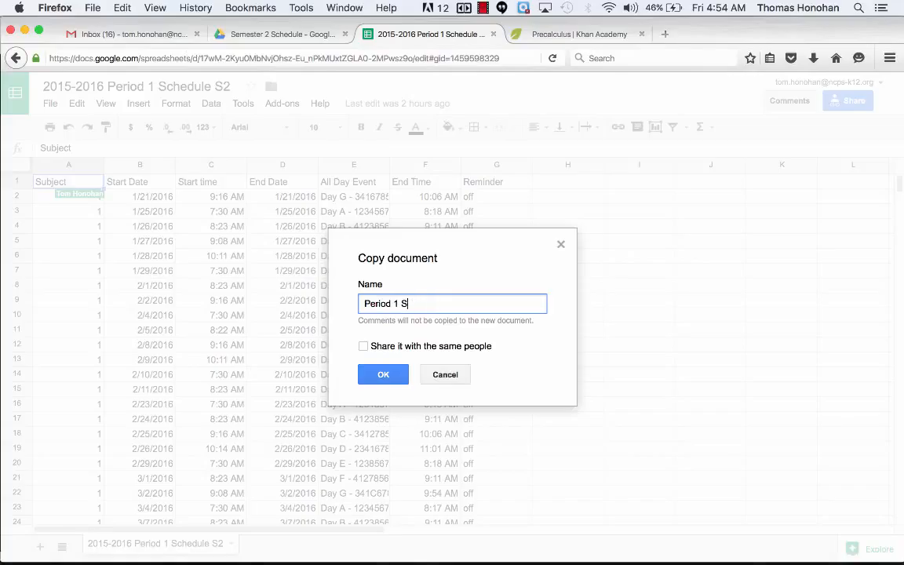
type("M2 Algebra I")
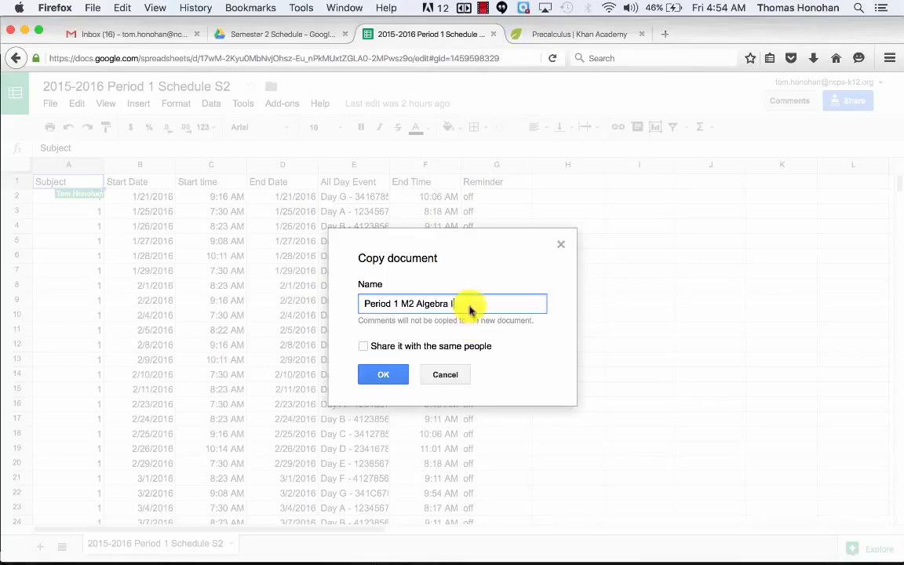
left_click(378, 381)
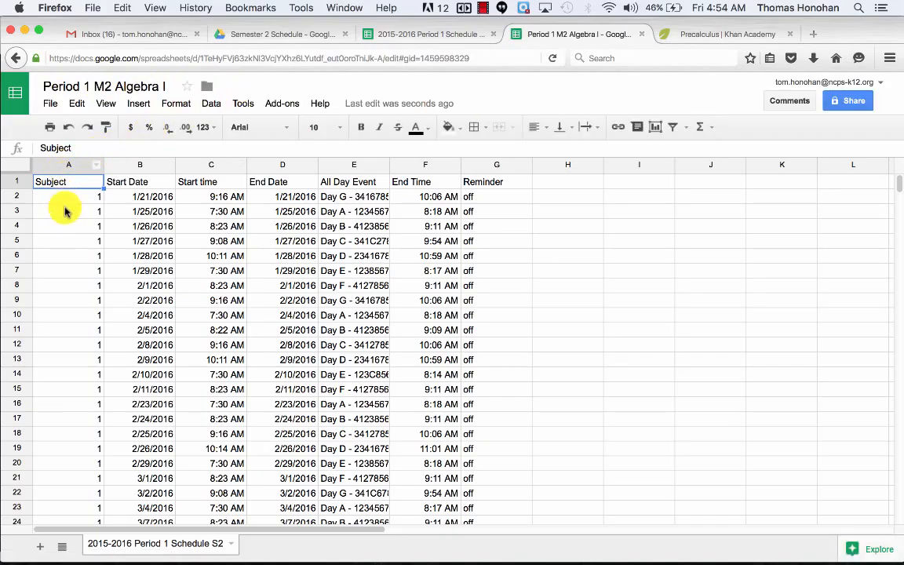
Replace every 1 in the Subject column with 1 M2 Algebra I using Find and replace.
left_click(66, 167)
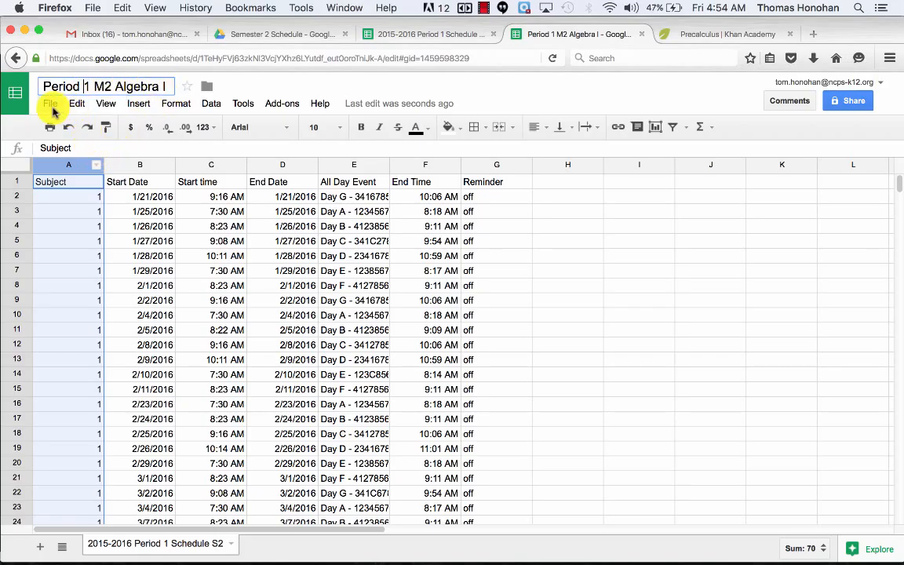
left_click(66, 164)
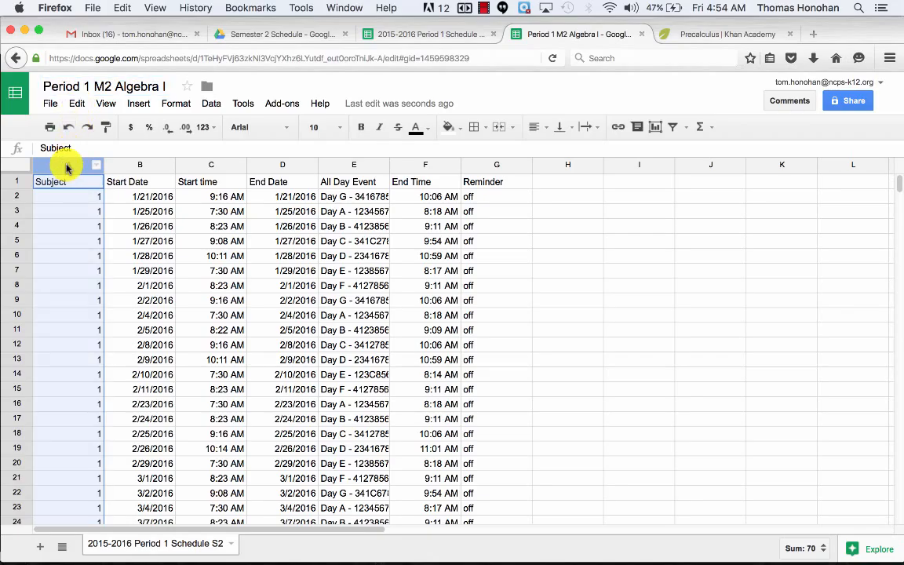
left_click(77, 104)
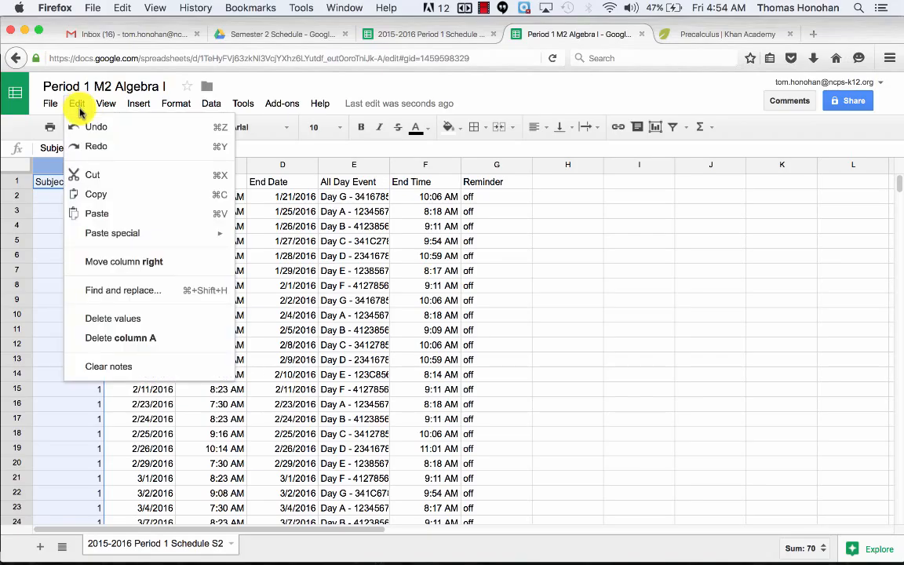
left_click(154, 290)
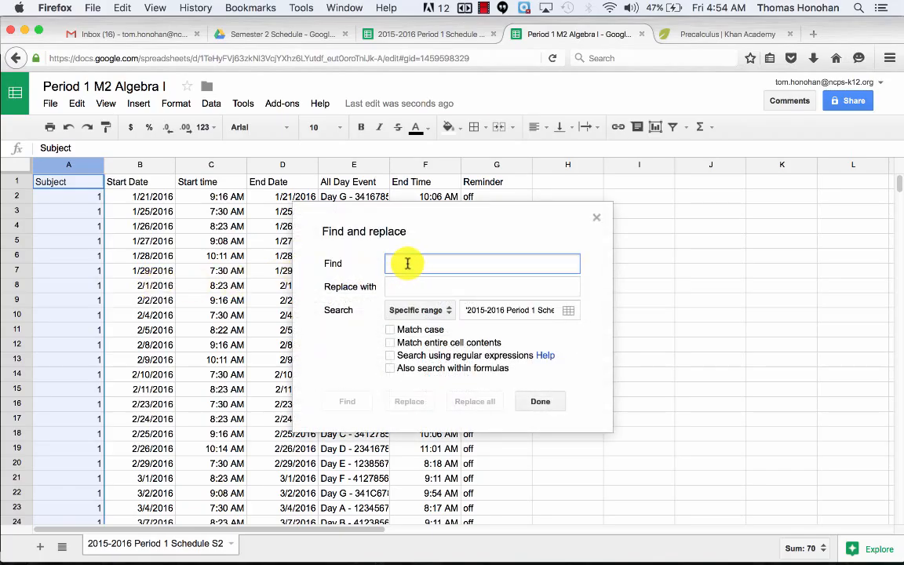
type("1")
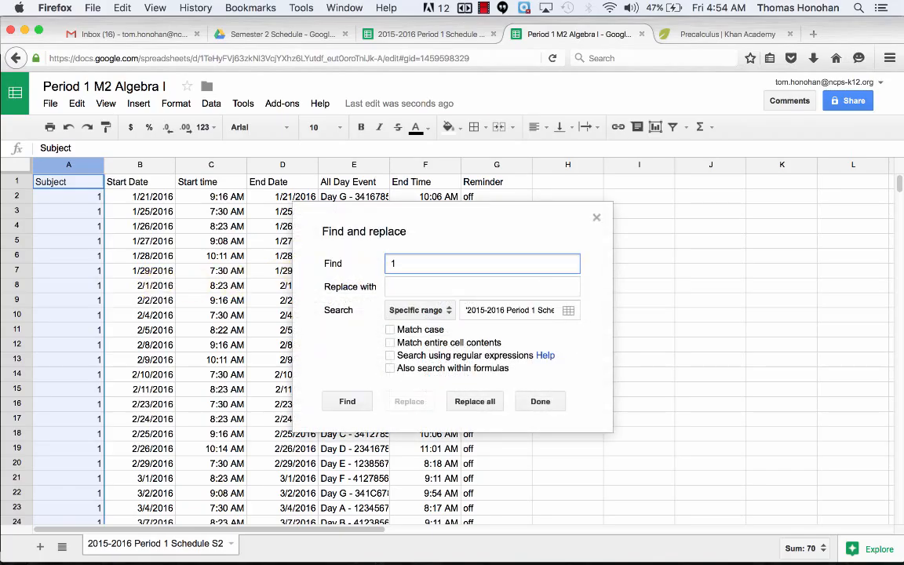
right_click(401, 287)
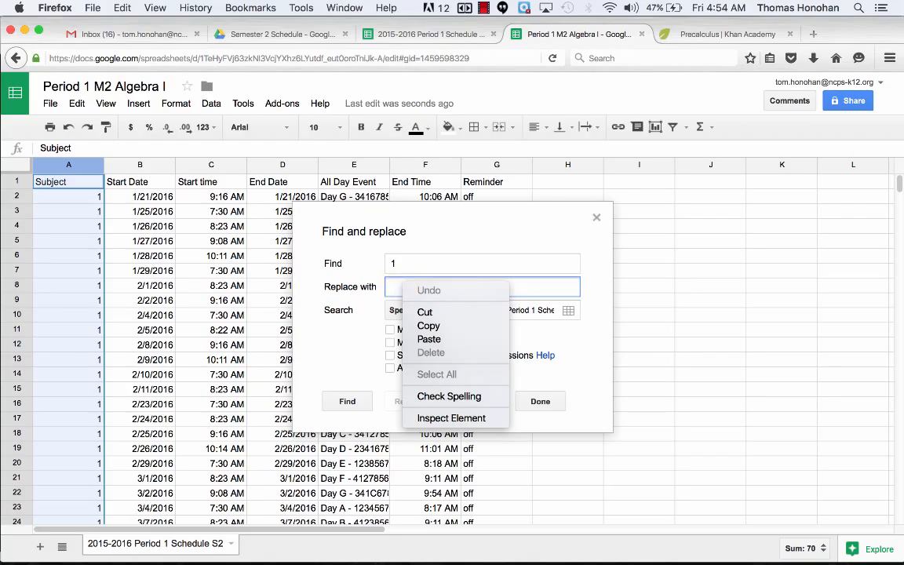
left_click(395, 286)
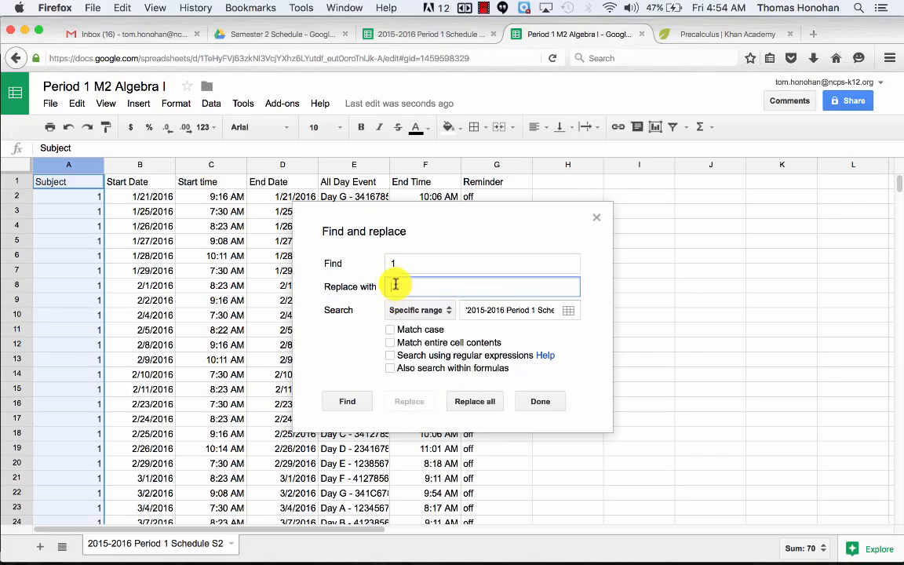
type("1")
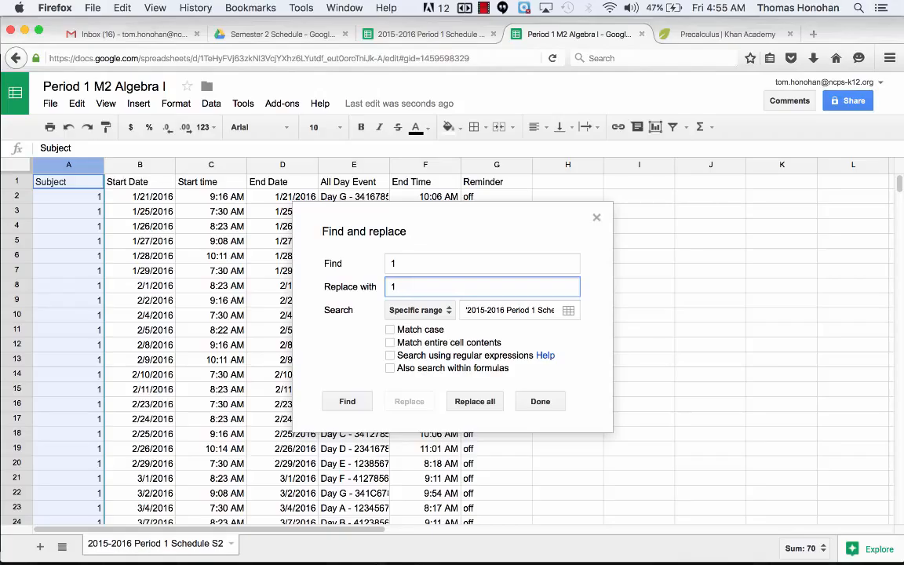
type(" M")
type("2")
type(" Aleg")
key("BackSpace")
key("BackSpace")
type("ebr")
key("BackSpace")
key("BackSpace")
key("BackSpace")
type("gebra I")
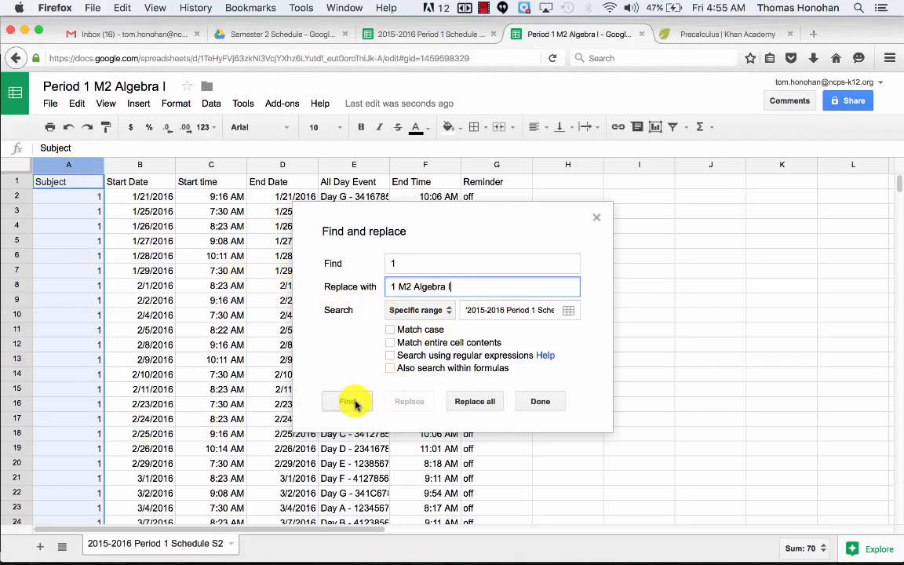
left_click(489, 402)
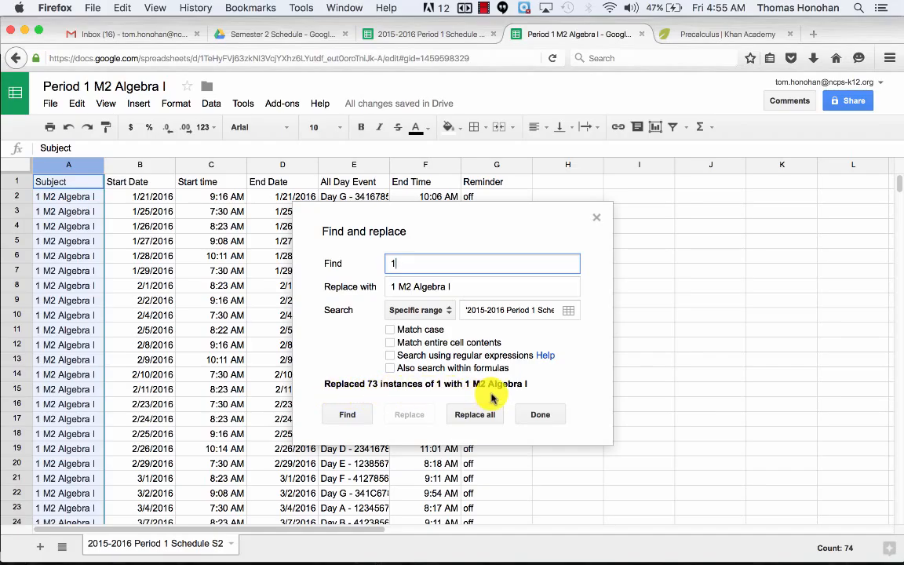
left_click(541, 416)
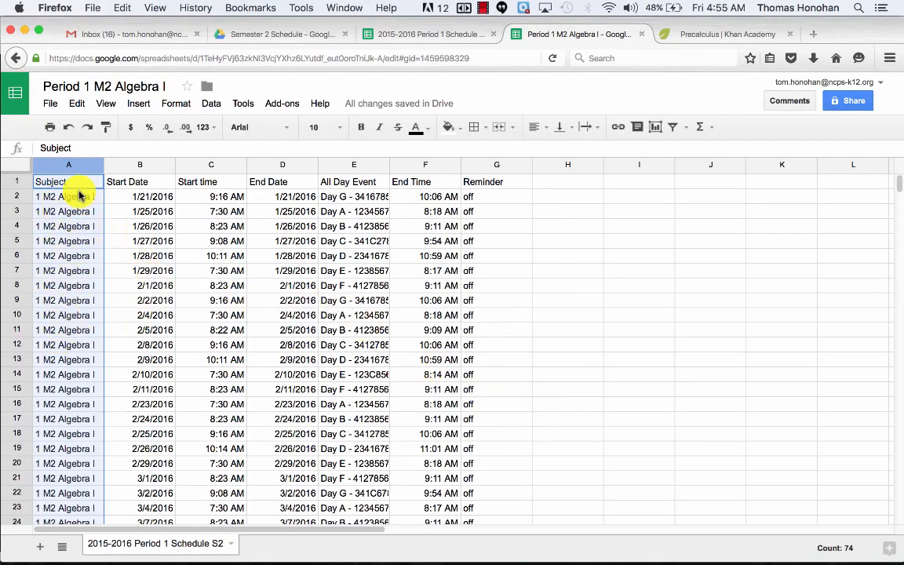
Download the current sheet as comma-separated values (.csv) and save the file to the computer.
scroll(91, 308, "down", 6)
scroll(92, 308, "down", 13)
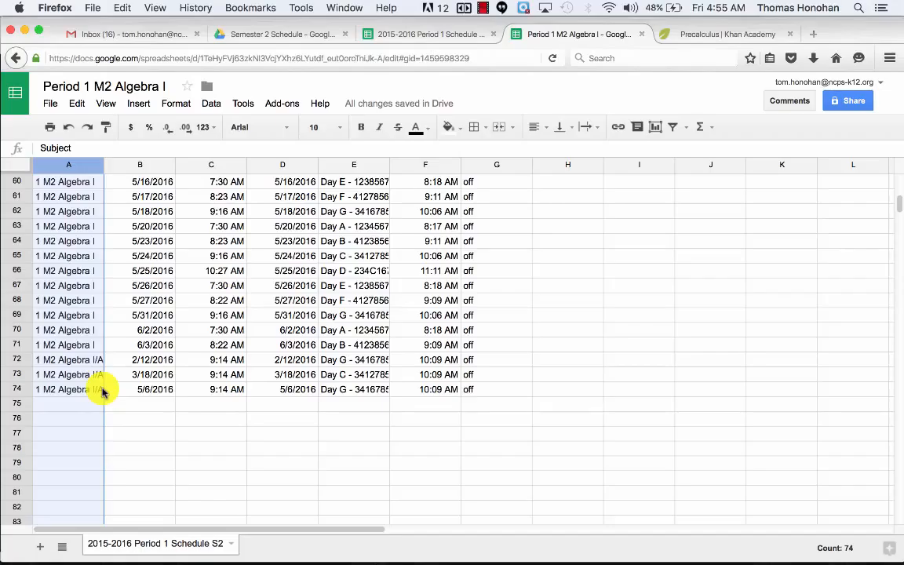
left_click(50, 103)
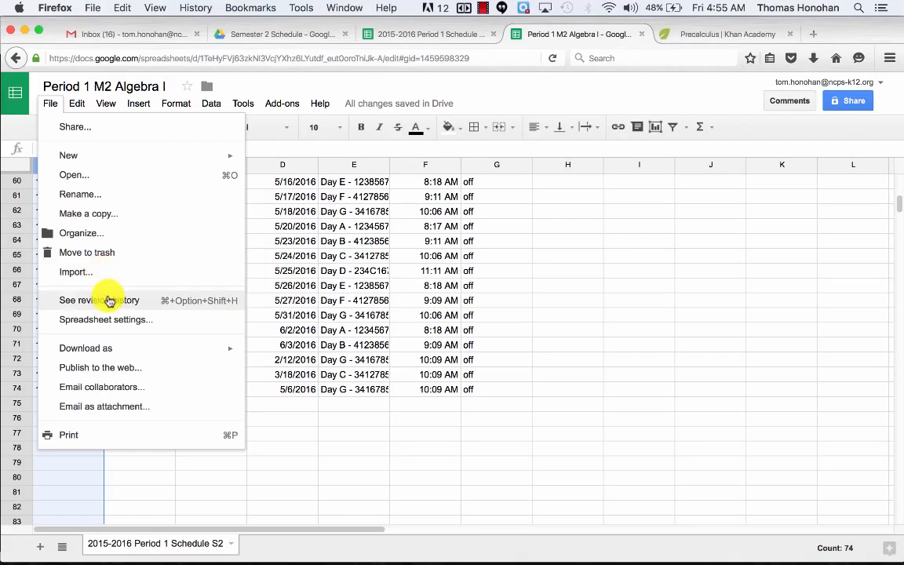
mouse_move(123, 346)
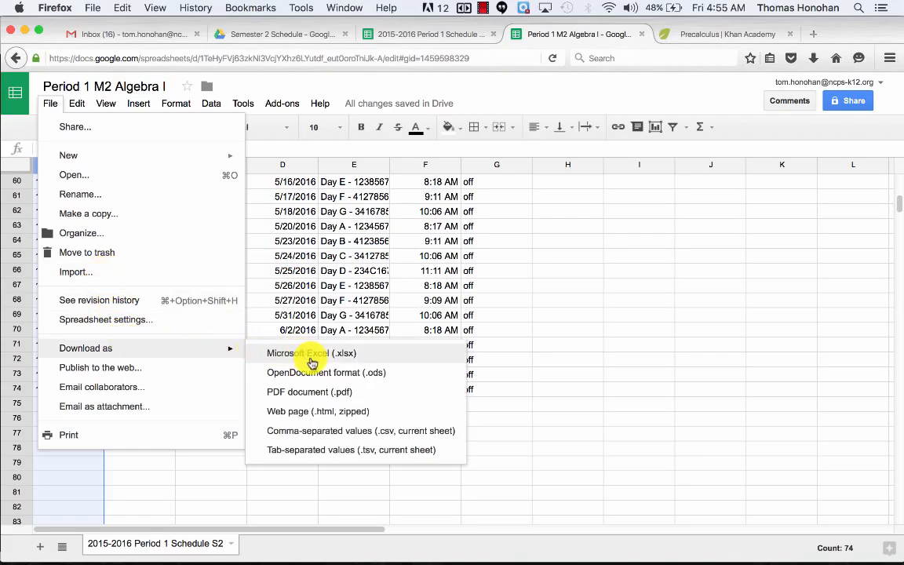
left_click(400, 437)
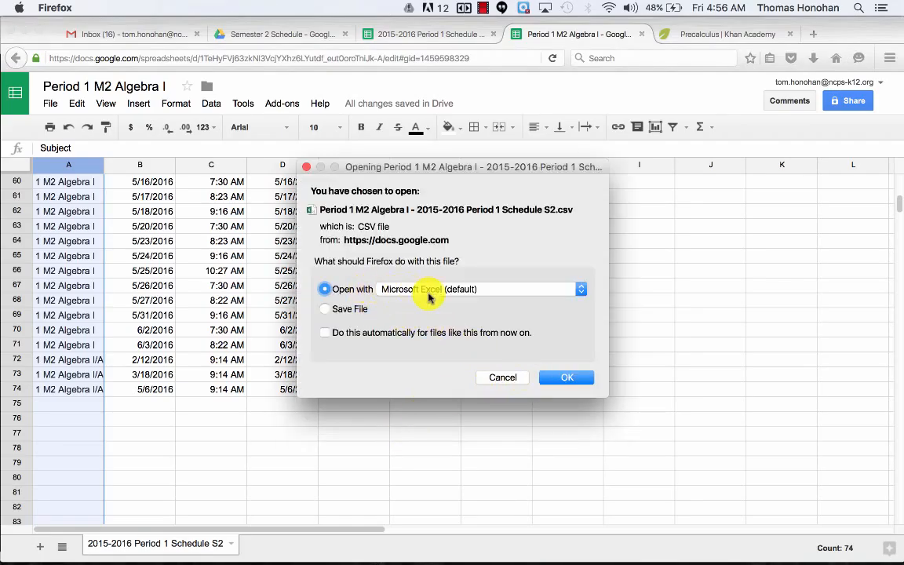
left_click(328, 311)
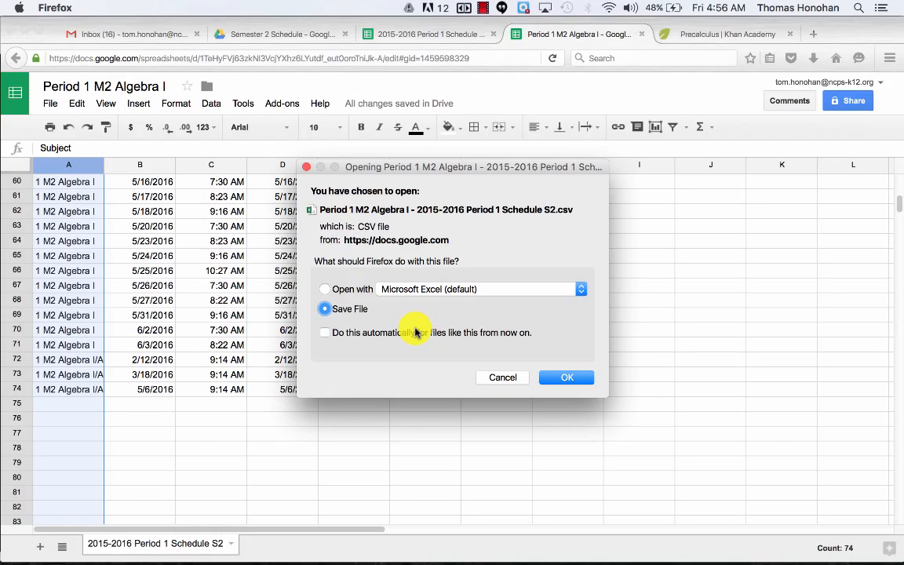
left_click(567, 381)
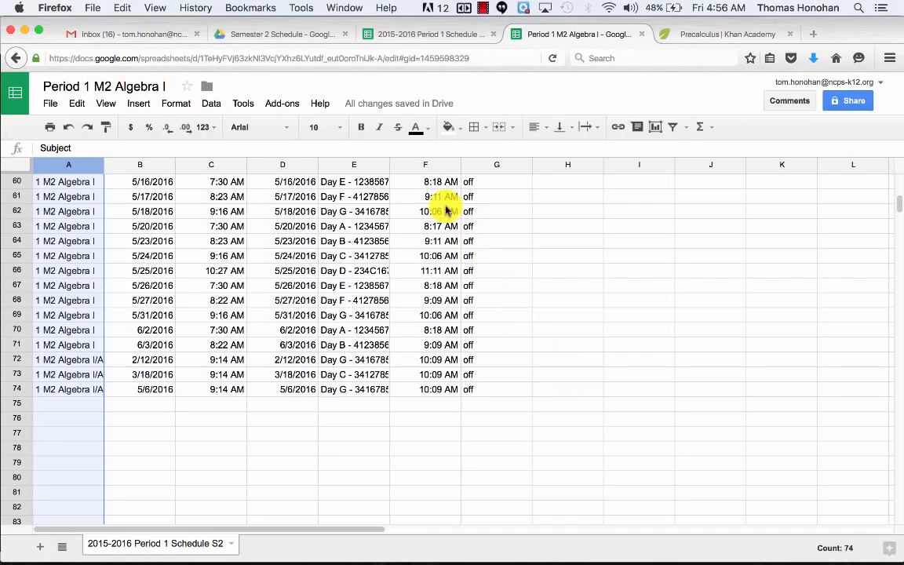
Switch to the Gmail inbox and open Google Calendar from there.
left_click(151, 35)
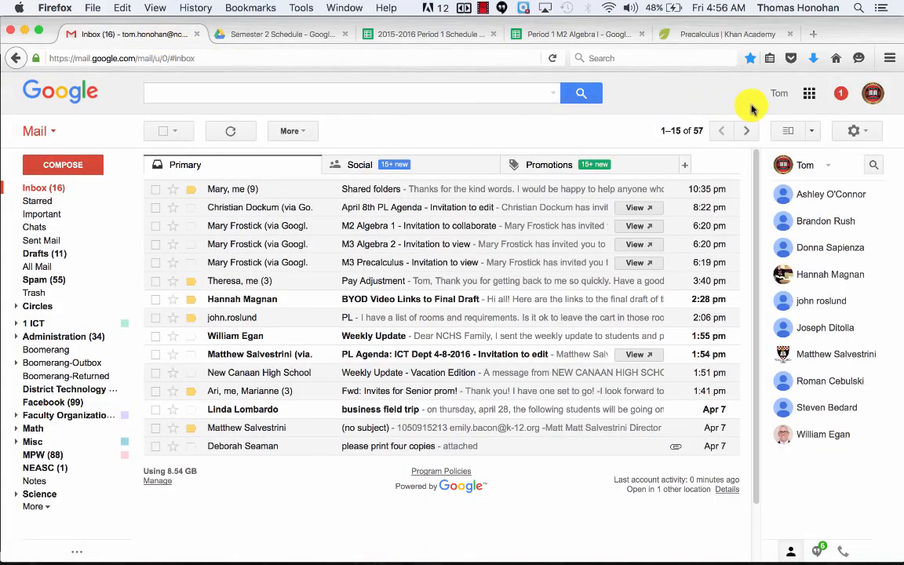
left_click(810, 94)
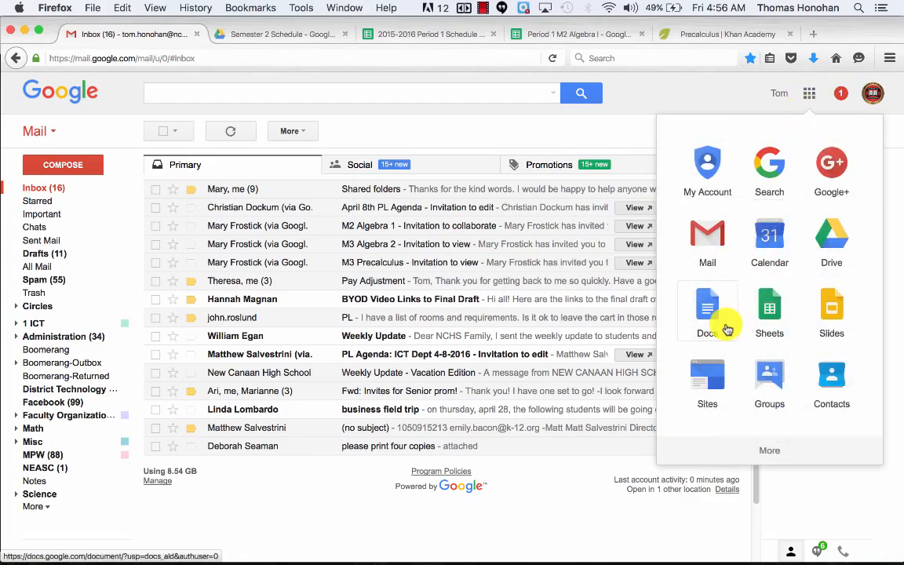
left_click(787, 237)
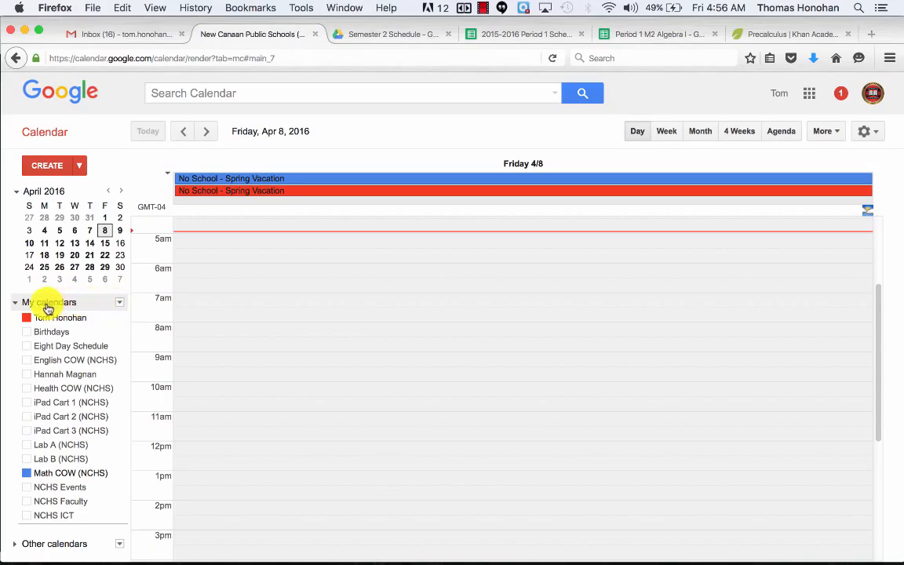
Start a new calendar under My calendars and name it Period 1 M2 Algebra I.
left_click(119, 304)
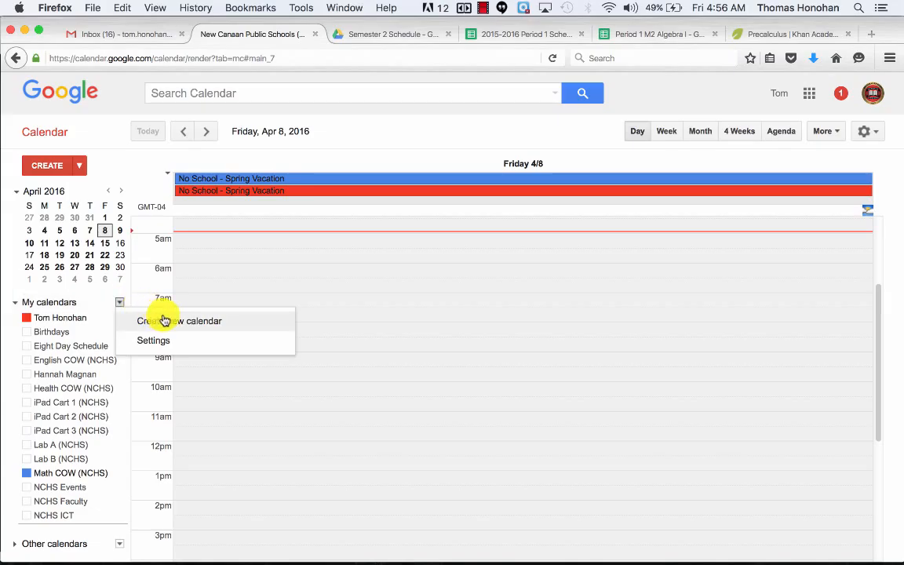
left_click(242, 323)
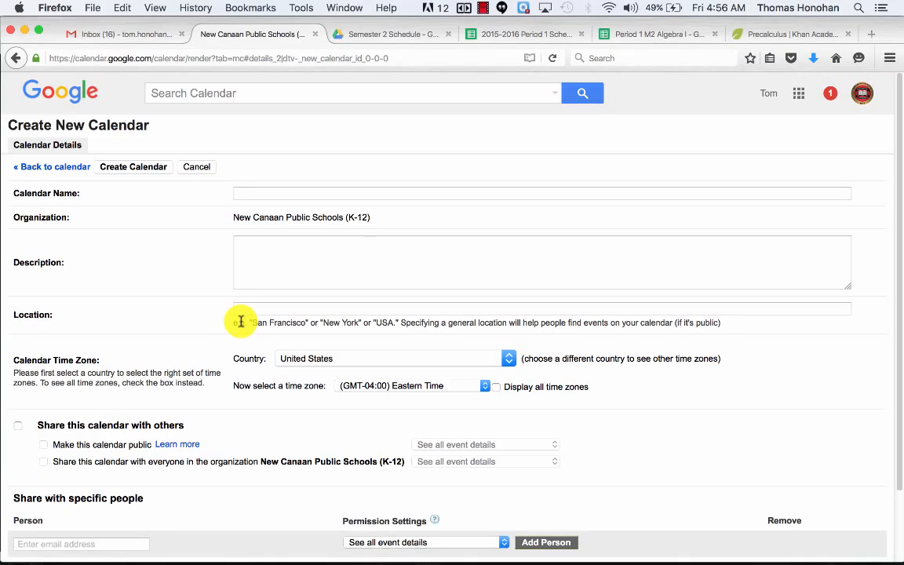
type("Period")
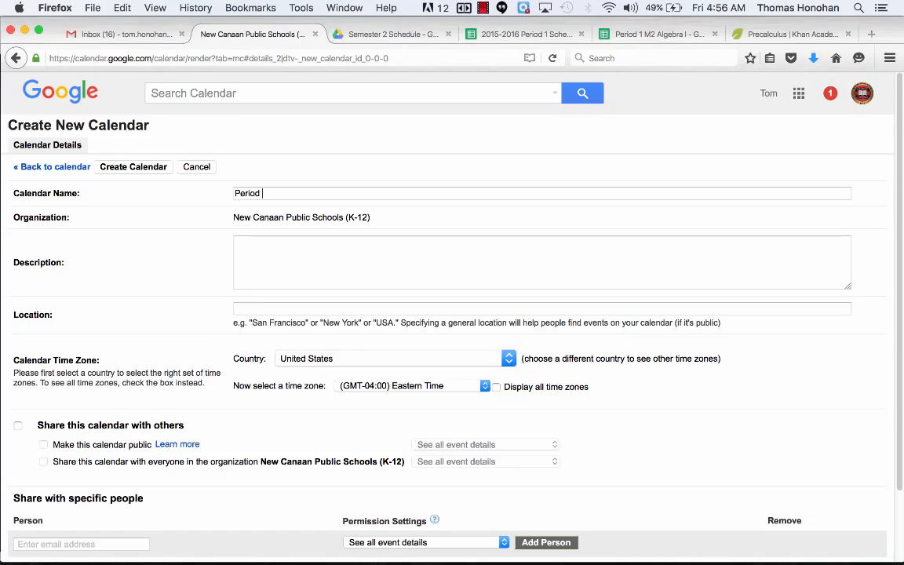
type(" 1 M")
key("BackSpace")
type("2 Algebra I")
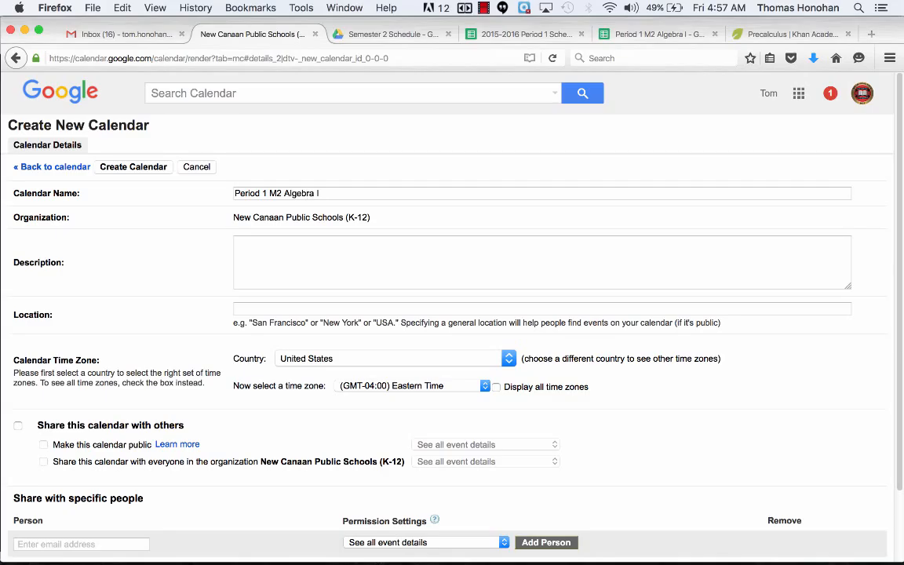
Share the new calendar with everyone in the New Canaan Public Schools organization with all event details, and create it.
scroll(414, 359, "down", 1)
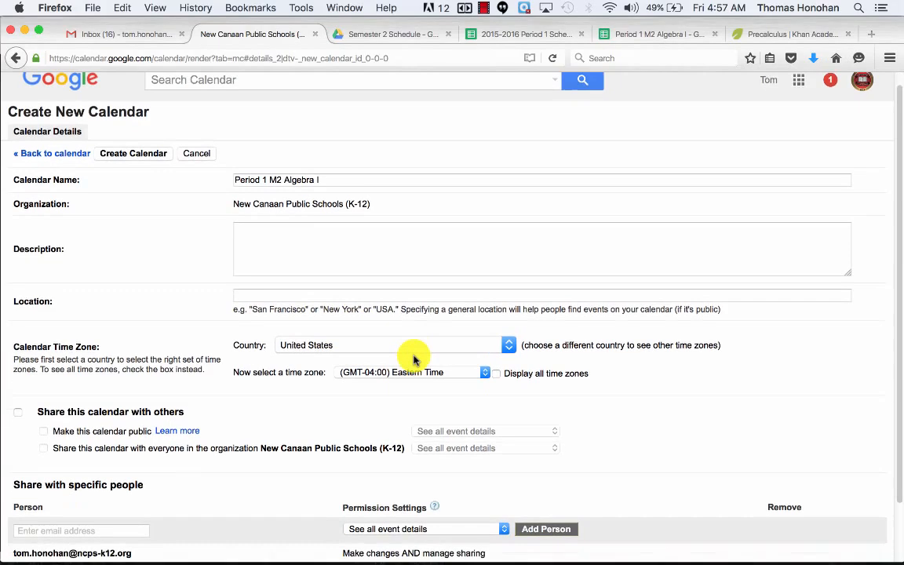
scroll(414, 359, "down", 4)
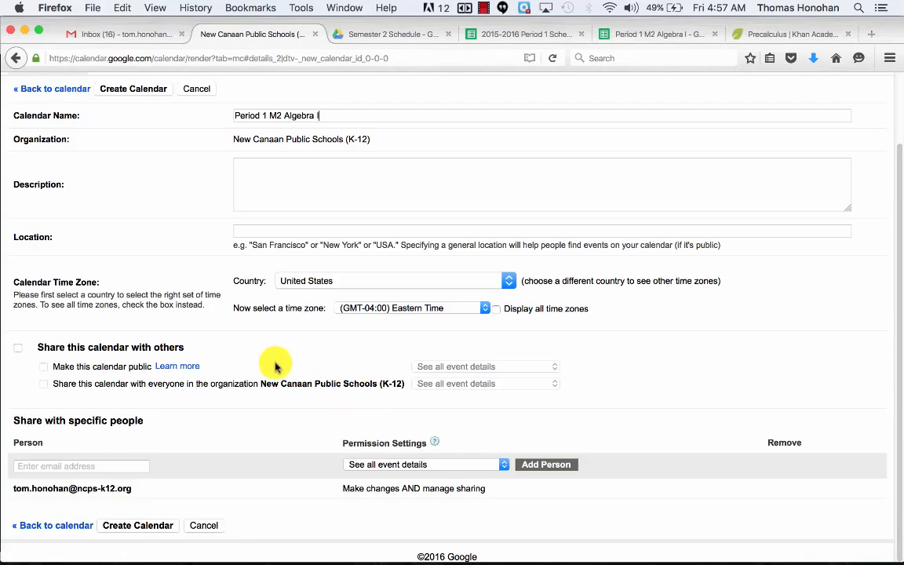
left_click(18, 349)
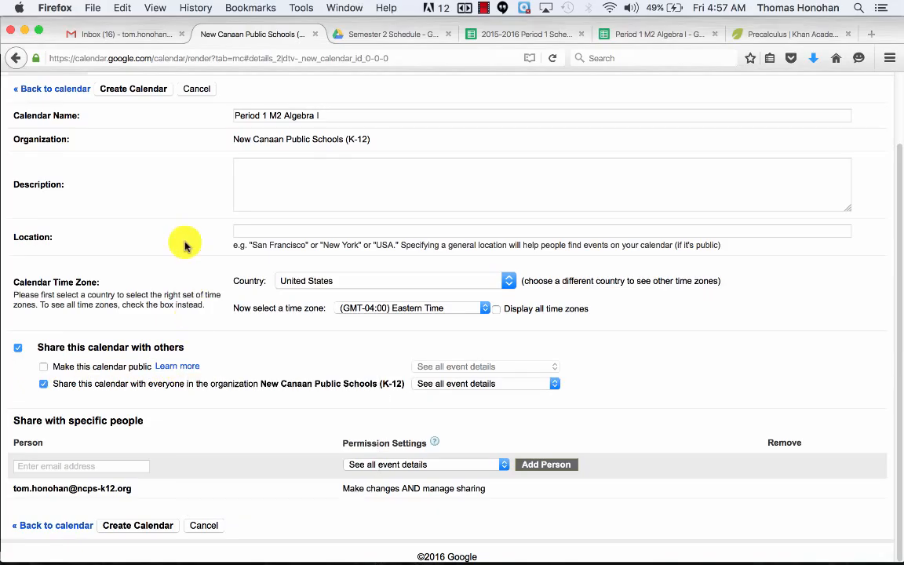
scroll(181, 196, "up", 2)
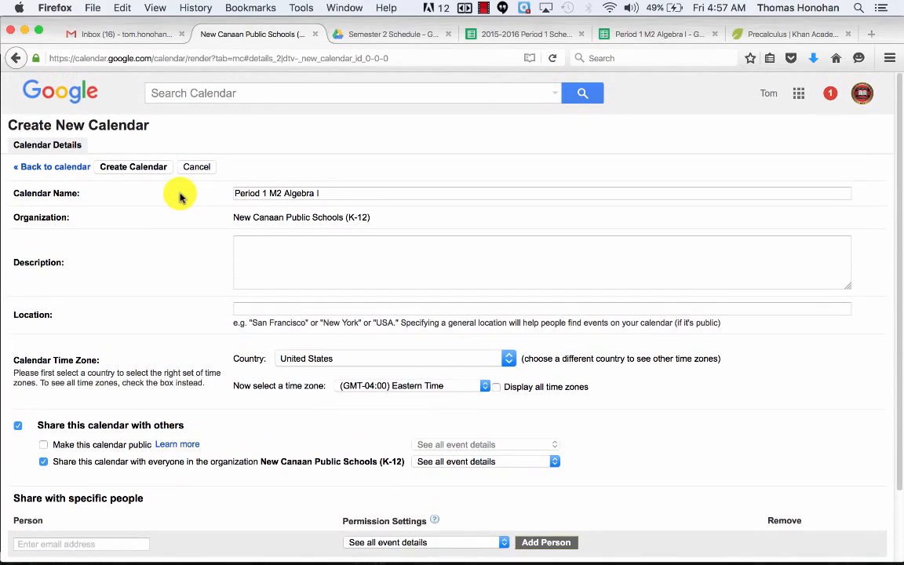
left_click(145, 170)
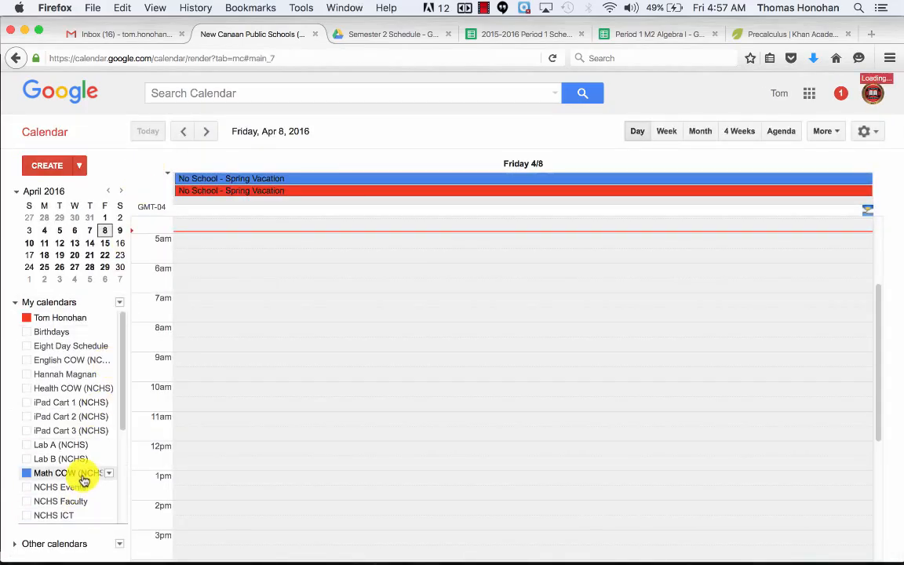
scroll(84, 476, "down", 5)
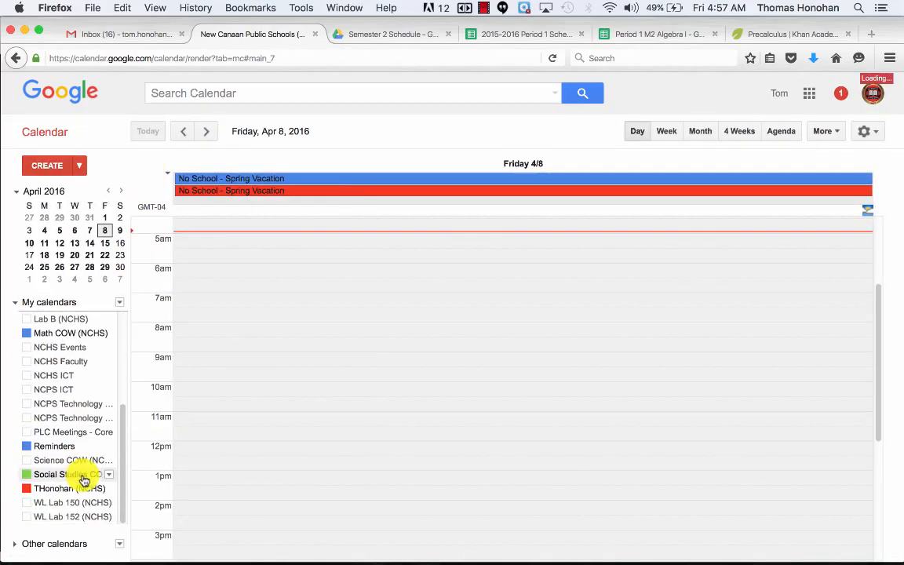
left_click(116, 465)
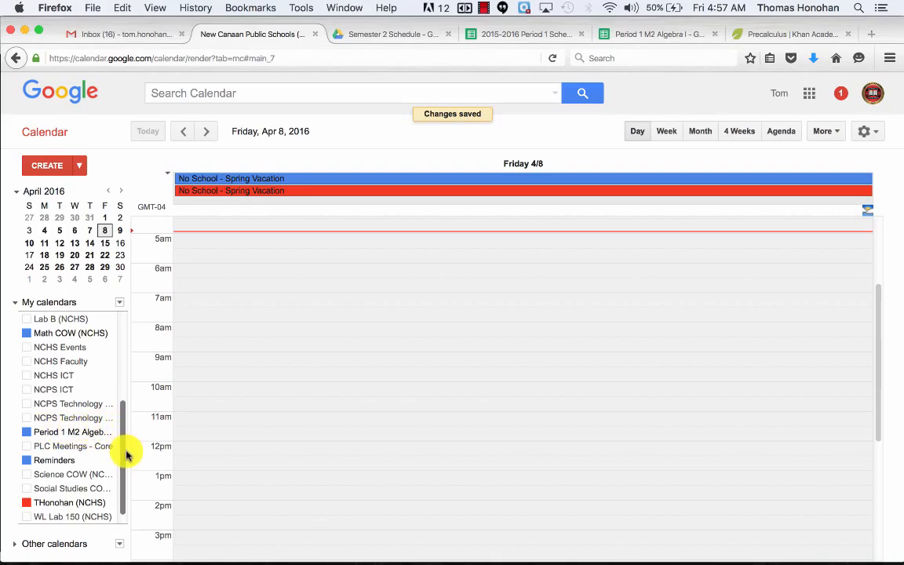
Start a calendar import under Other calendars and choose Period 1 M2 Algebra I as the calendar that receives the events.
left_click(119, 545)
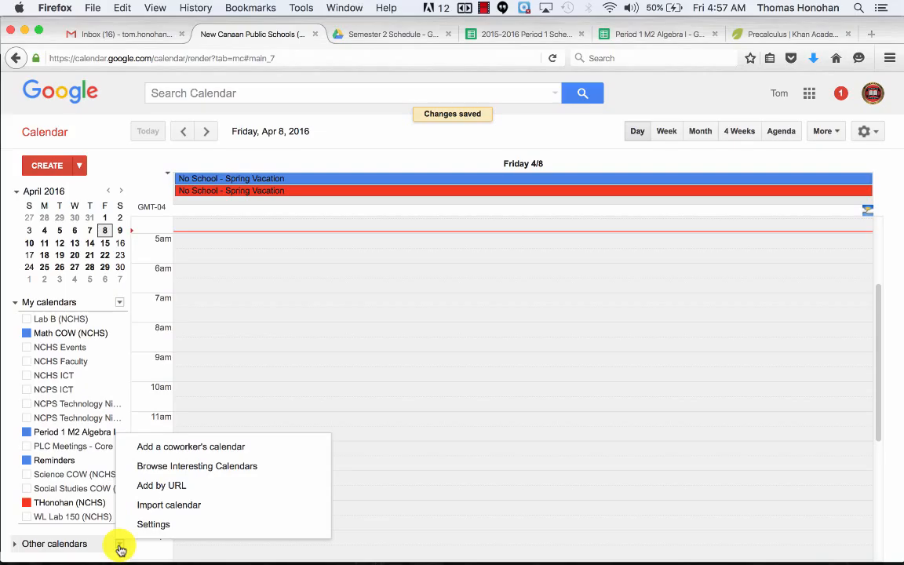
left_click(229, 508)
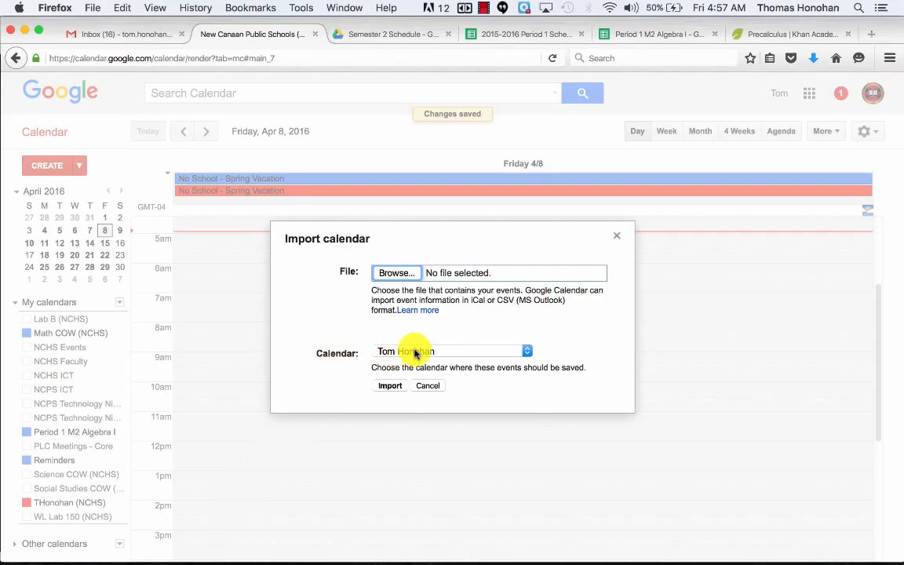
left_click(527, 355)
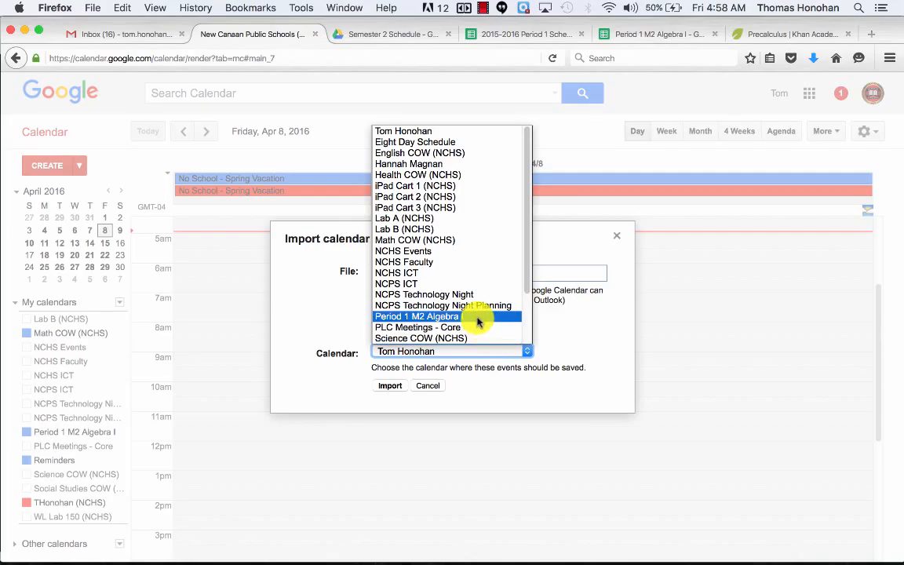
left_click(478, 318)
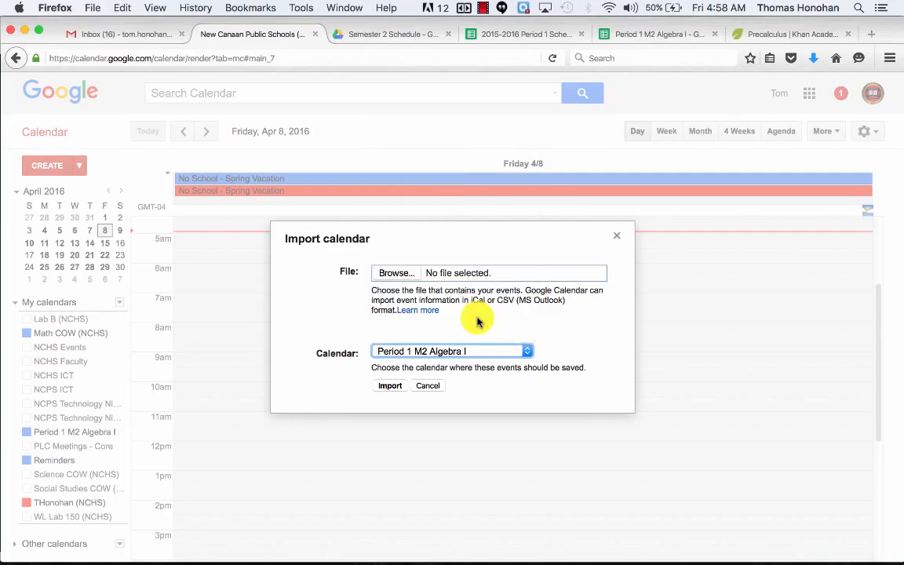
Choose Period 1 M2 Algebra I - 2015-2016 Period 1 Schedule S2.csv from the Downloads folder, import its events and close the summary.
left_click(403, 274)
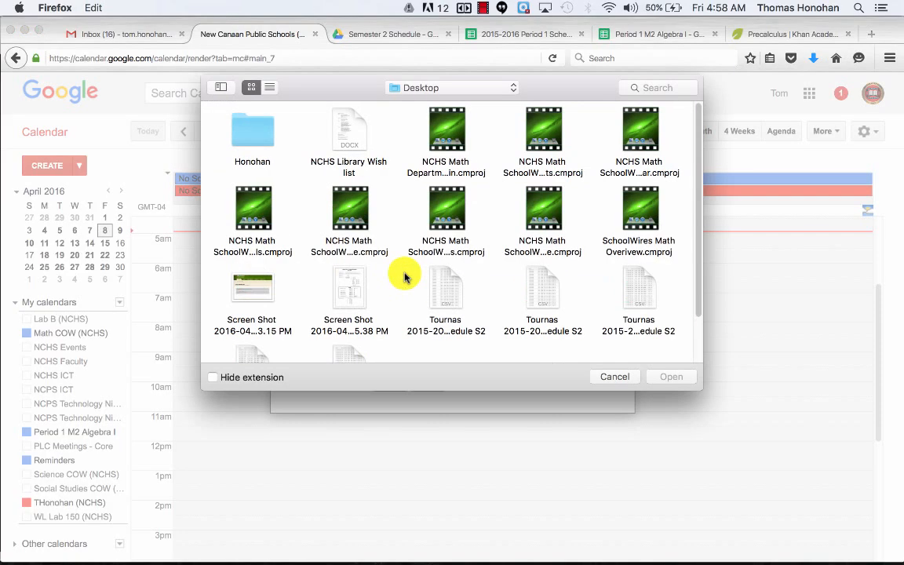
left_click(437, 89)
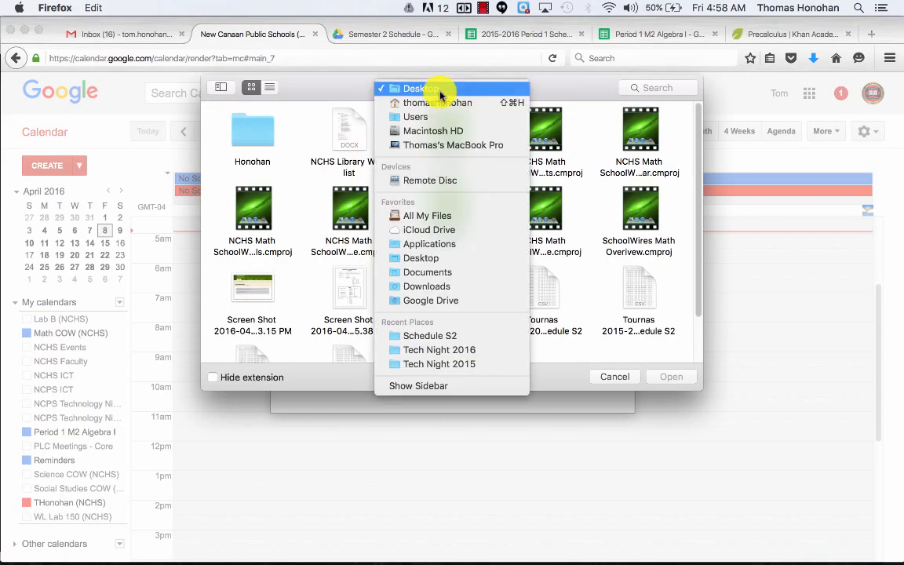
left_click(451, 287)
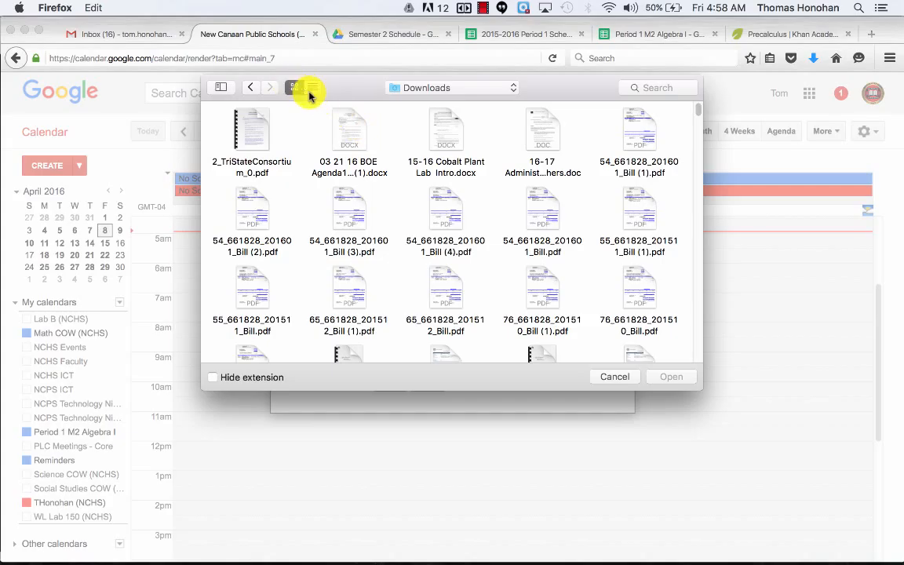
left_click(312, 88)
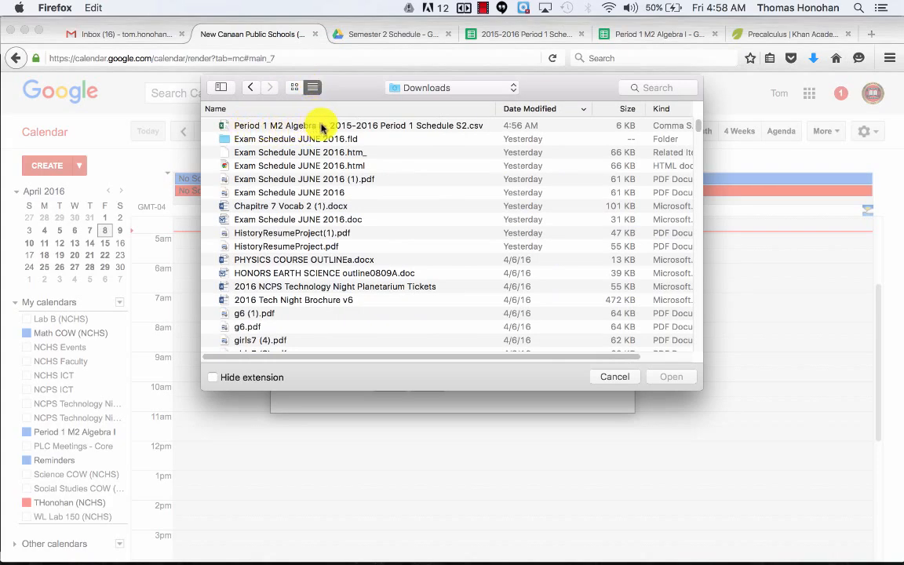
left_click(387, 127)
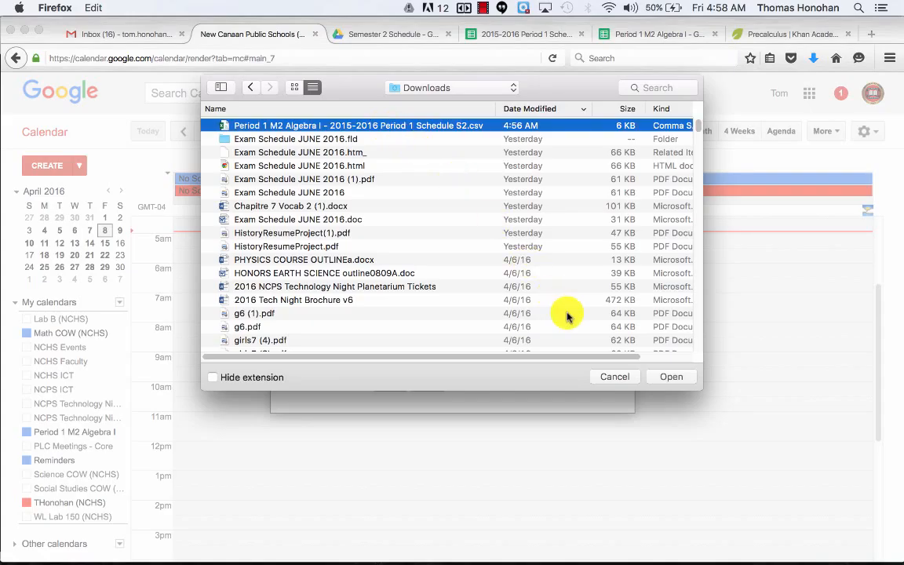
left_click(669, 377)
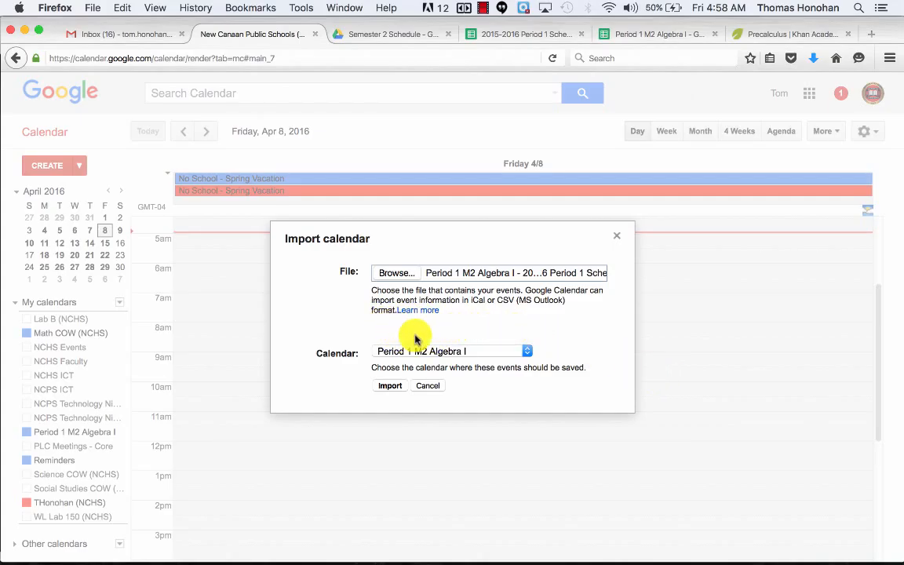
left_click(391, 387)
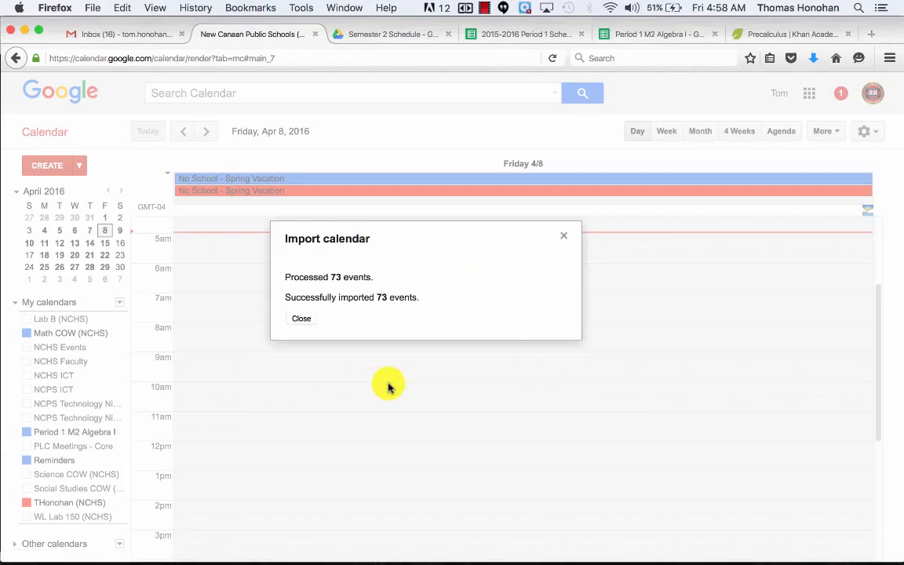
left_click(305, 321)
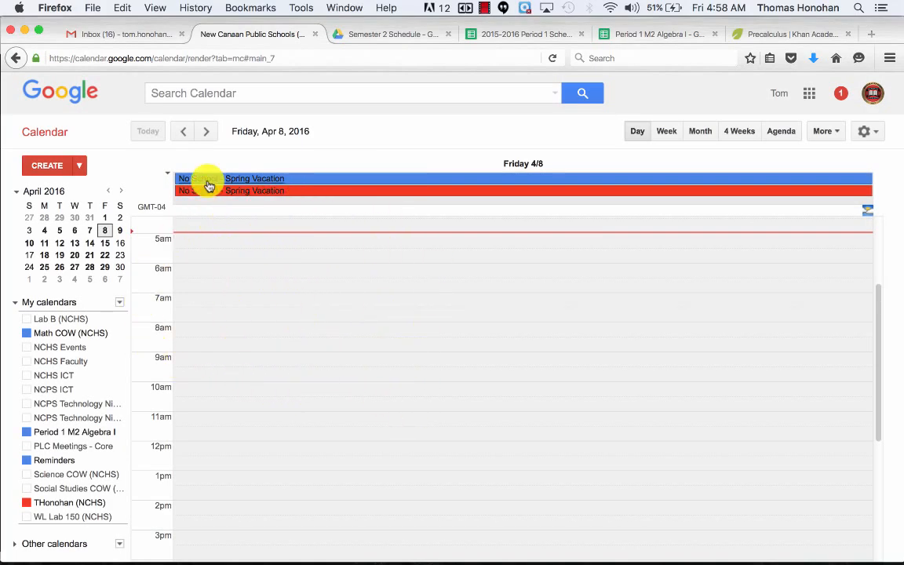
Hide the Math COW (NCHS) and Reminders calendars and check the imported class in day view on April 6 and April 19, 2016.
left_click(184, 138)
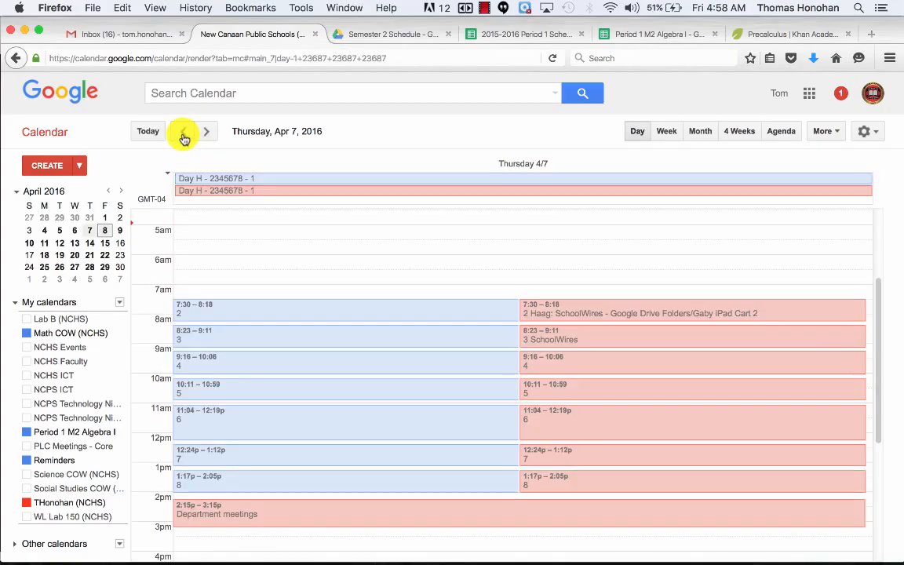
left_click(40, 333)
left_click(35, 475)
left_click(33, 463)
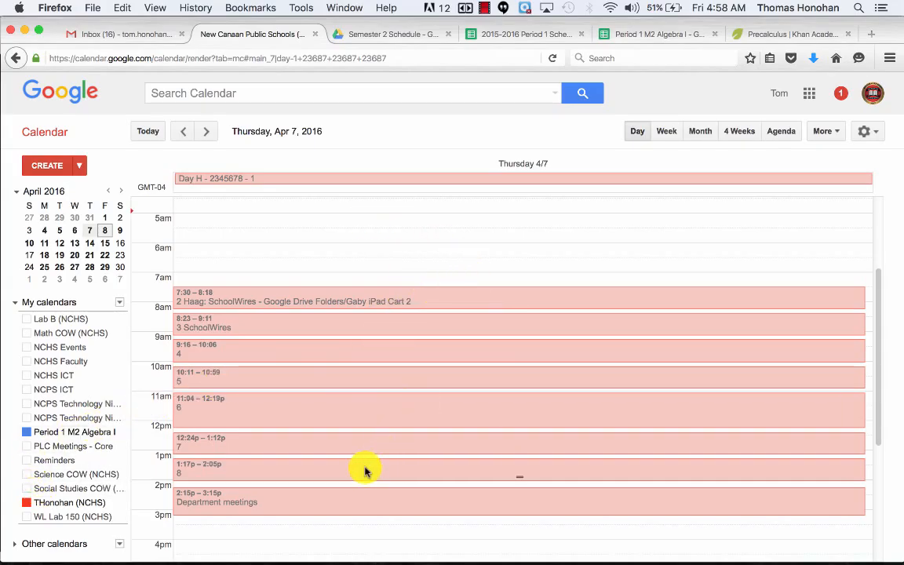
left_click(182, 131)
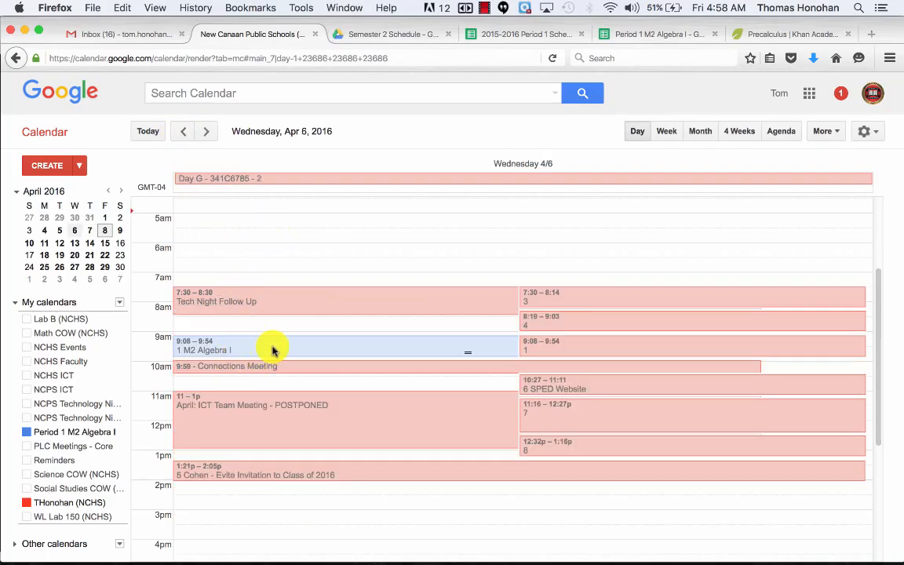
left_click(59, 256)
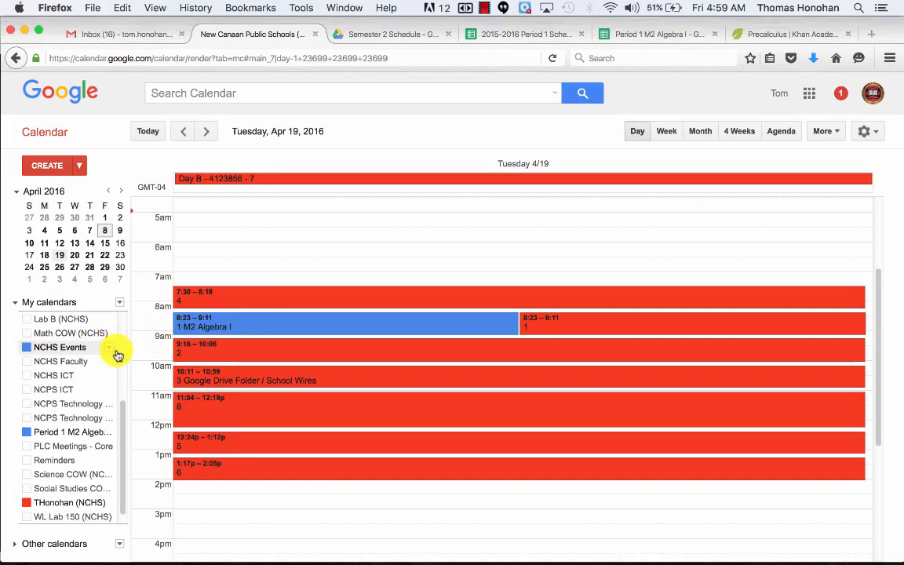
Go to the settings of the Period 1 M2 Algebra I calendar and open the customization options for its embed code.
left_click(110, 434)
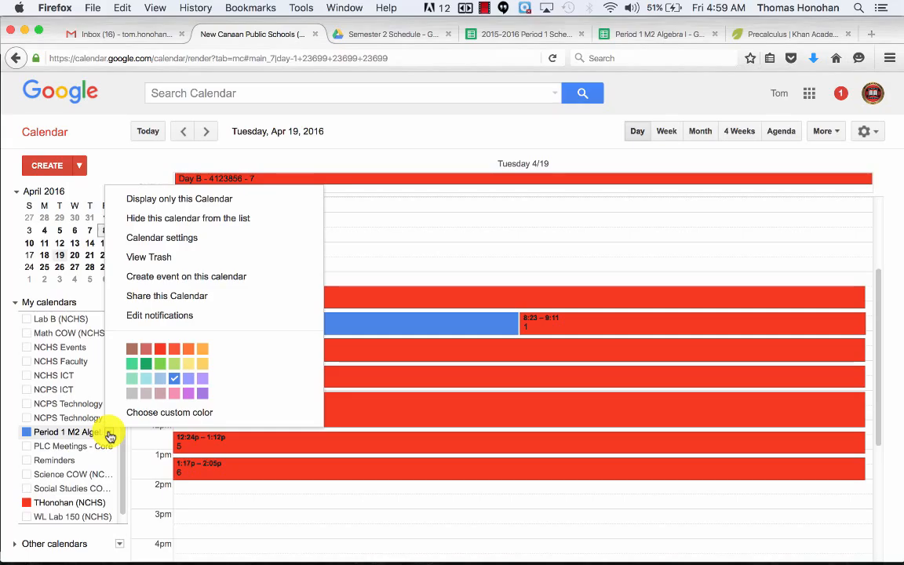
left_click(186, 237)
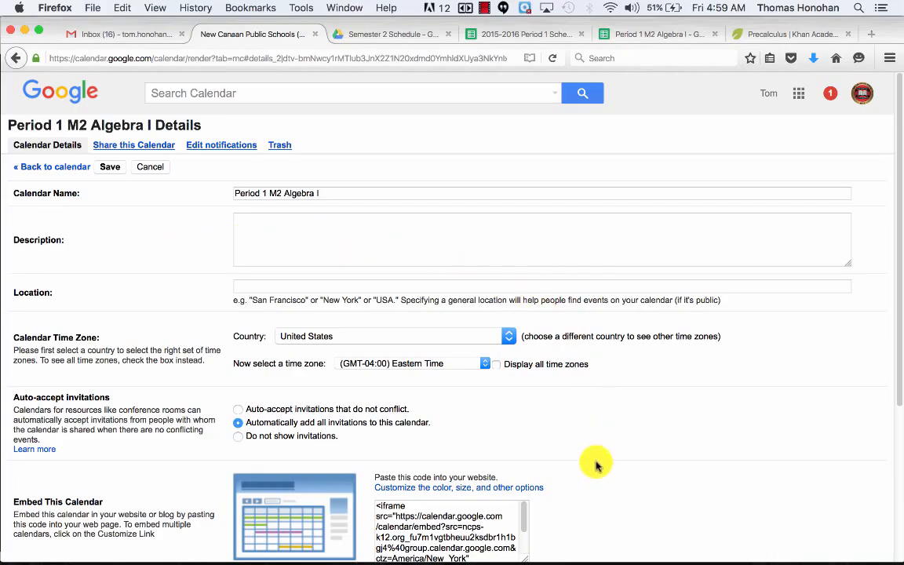
scroll(597, 465, "down", 2)
scroll(596, 465, "down", 5)
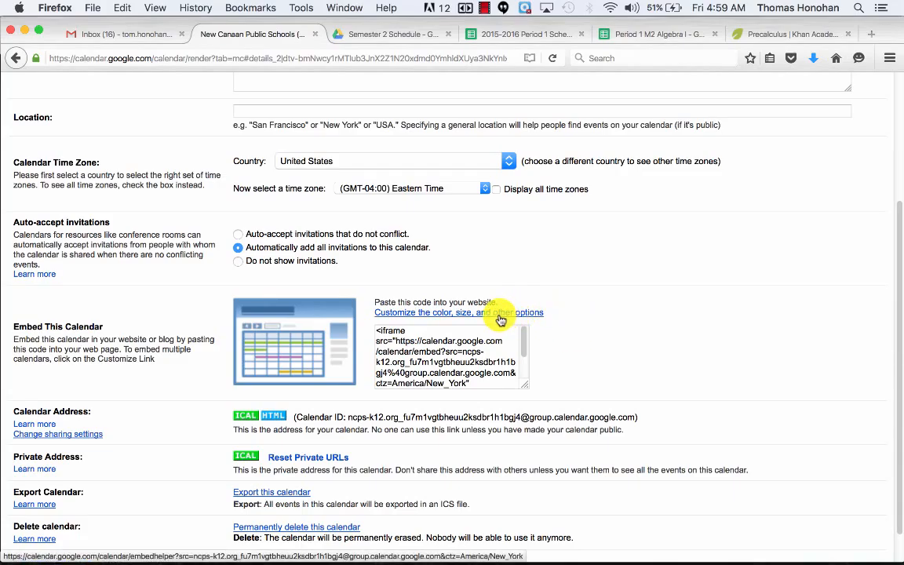
left_click(500, 314)
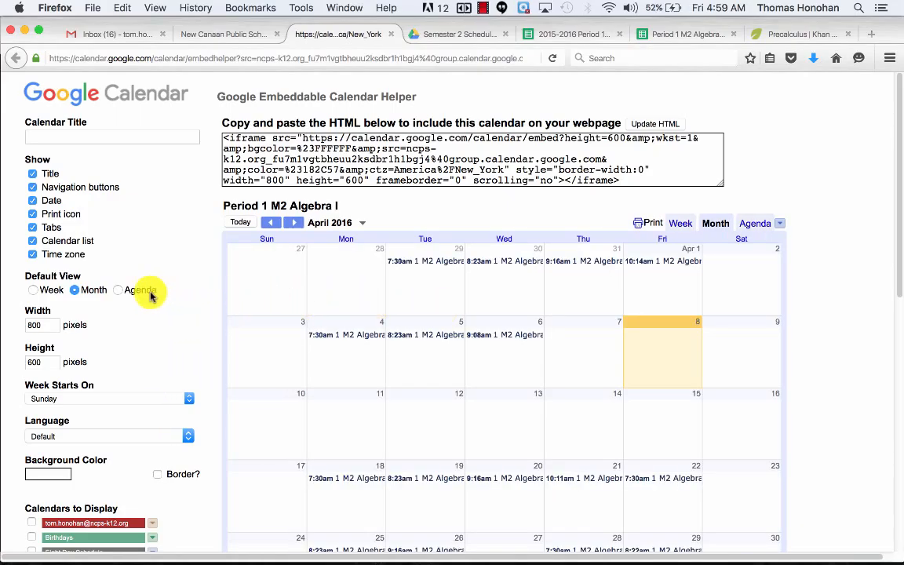
Set the embedded calendar's default view to Agenda, its width to 695 pixels and its height to 300 pixels.
left_click(121, 291)
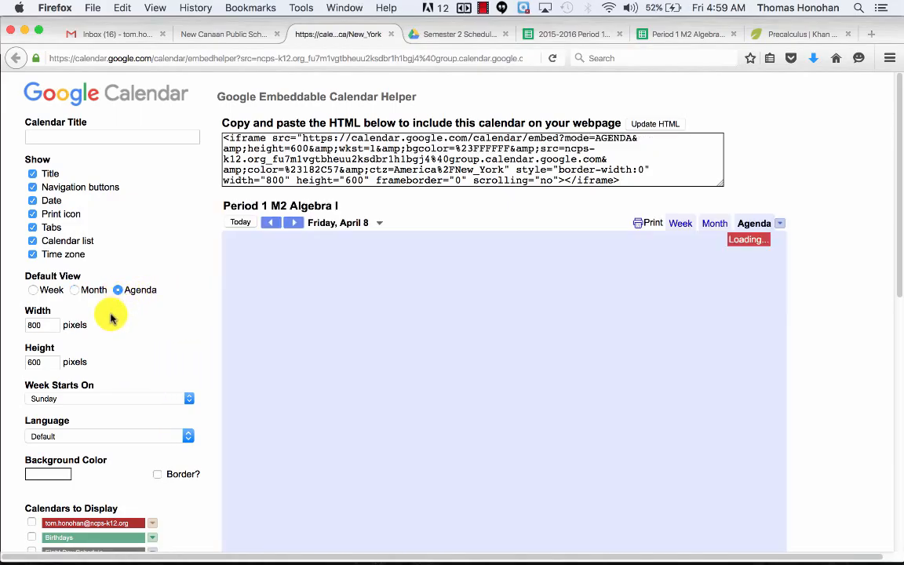
left_click_drag(50, 326, 11, 318)
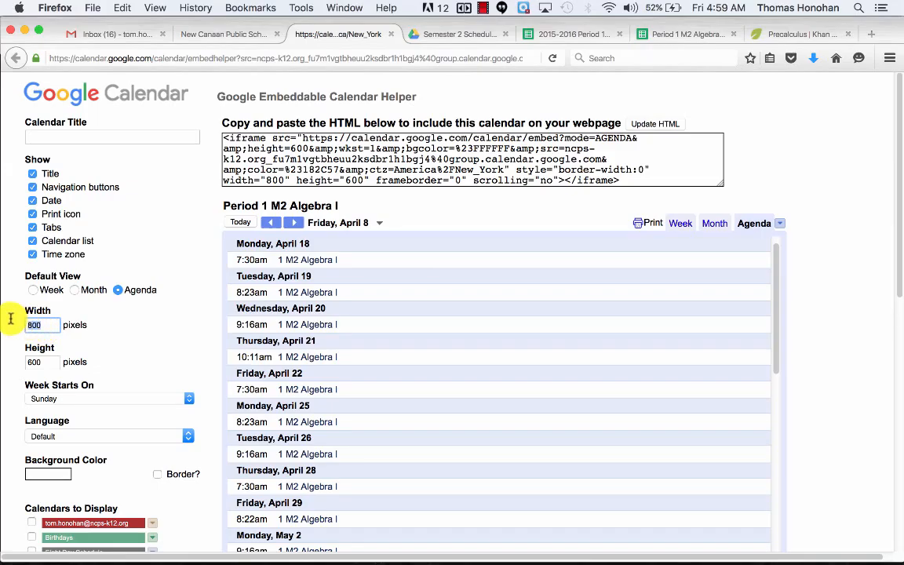
type("695")
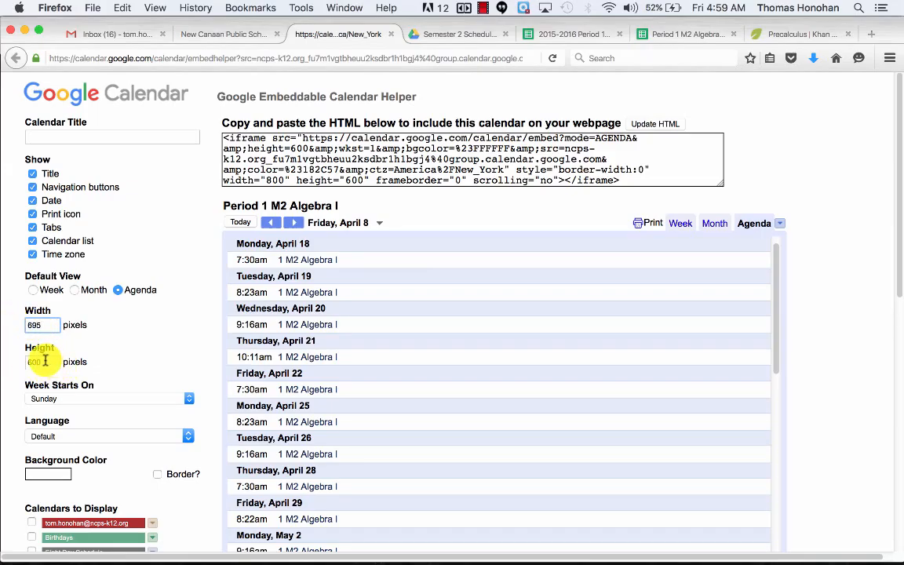
left_click_drag(44, 360, 14, 363)
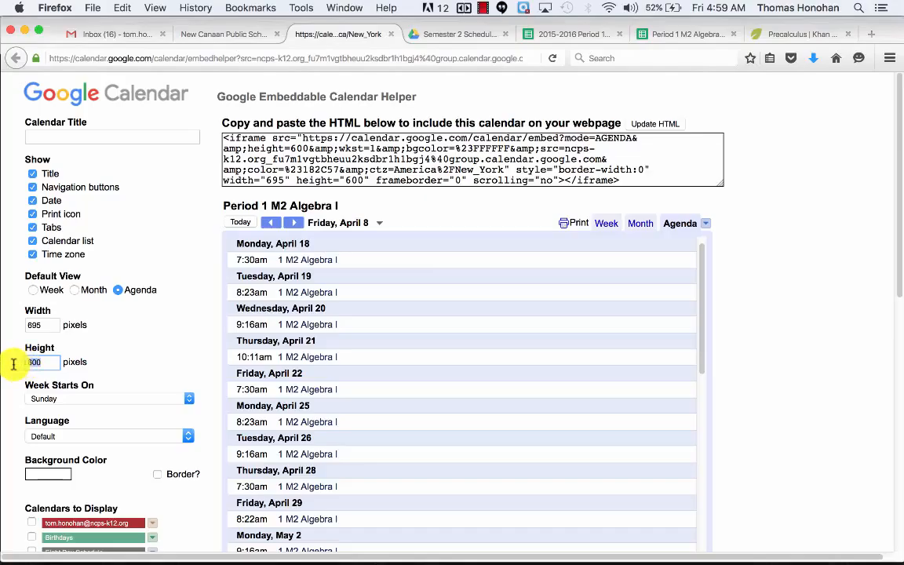
type("3")
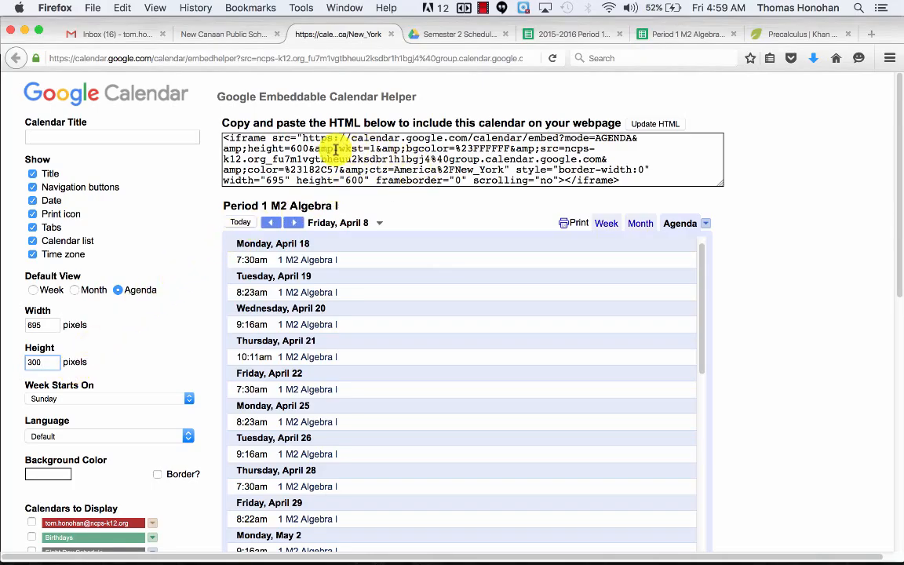
left_click(409, 165)
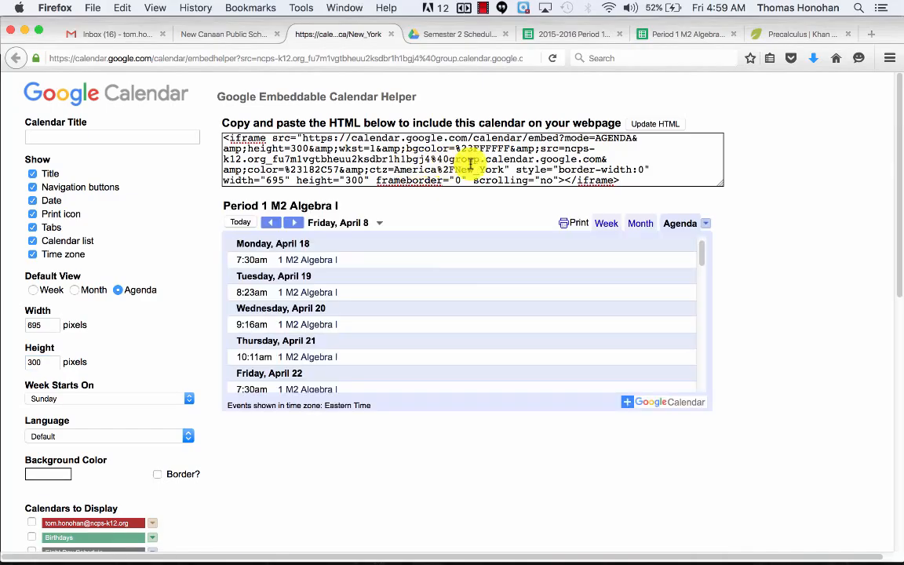
Copy the full embed code of the Period 1 M2 Algebra I calendar and switch to the Blackboard Site Manager window.
left_click_drag(620, 180, 225, 140)
key("super+c")
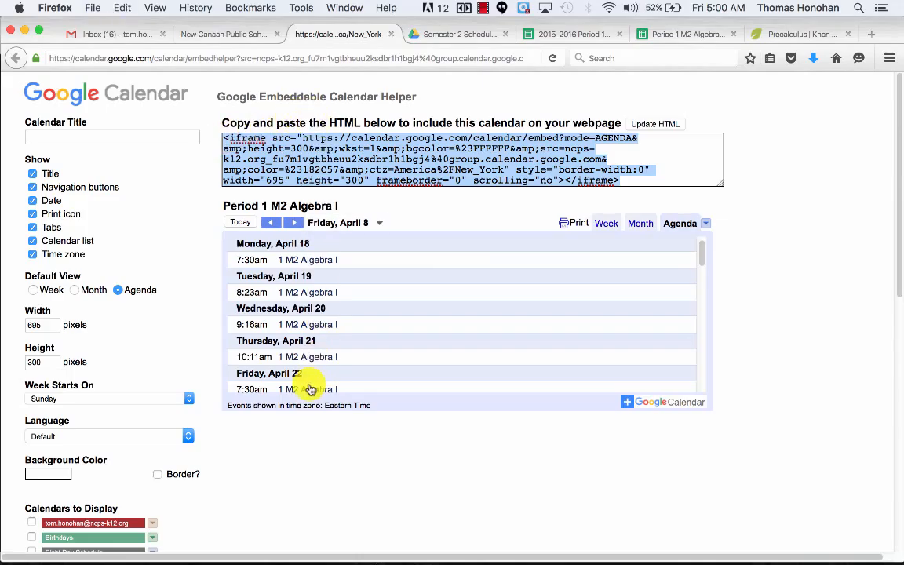
key("ctrl+Up")
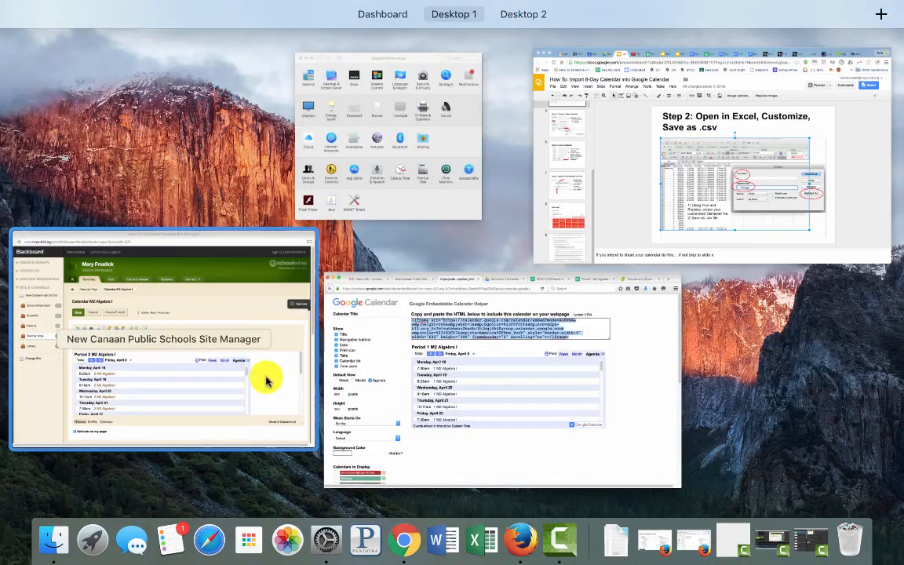
left_click(276, 384)
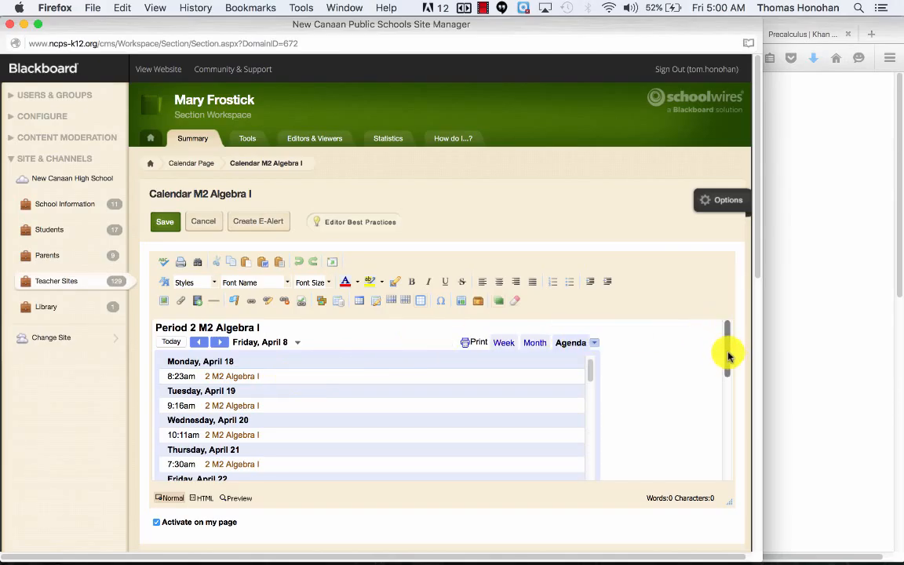
mouse_move(728, 355)
left_mouse_down()
mouse_move(728, 414)
mouse_move(714, 475)
mouse_move(726, 355)
left_mouse_up()
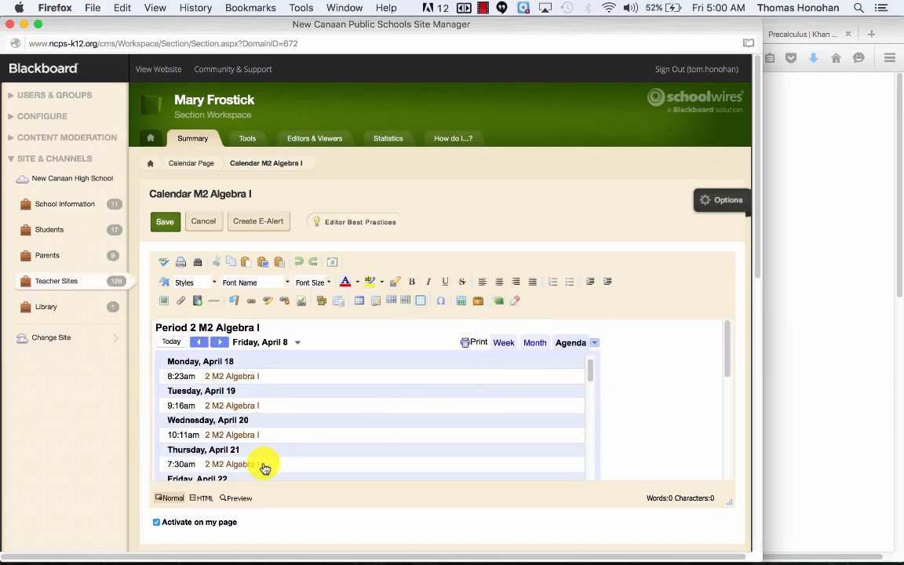
Paste the embed code on a new line below the existing iframes in the page's HTML, save it and check the embedded Period 1 calendar.
left_click(201, 501)
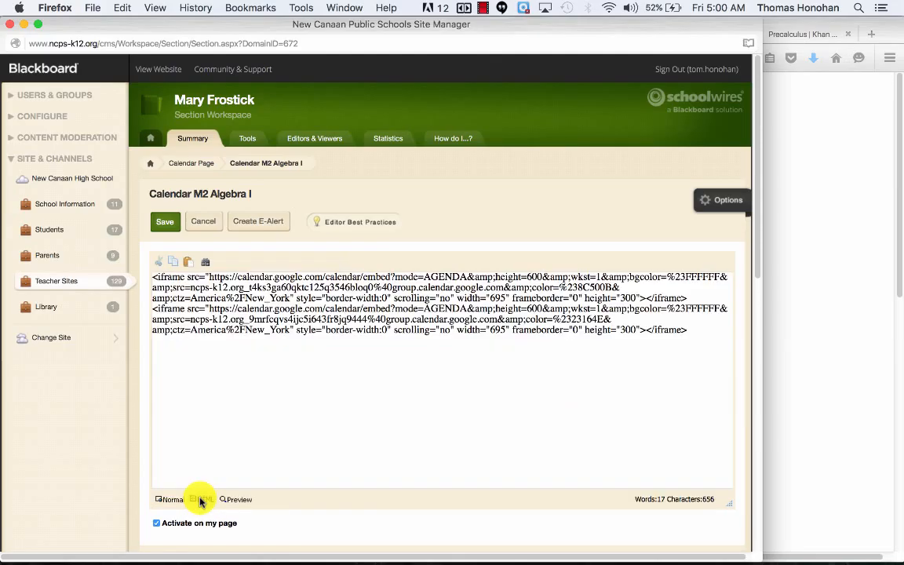
left_click(694, 329)
key("Return")
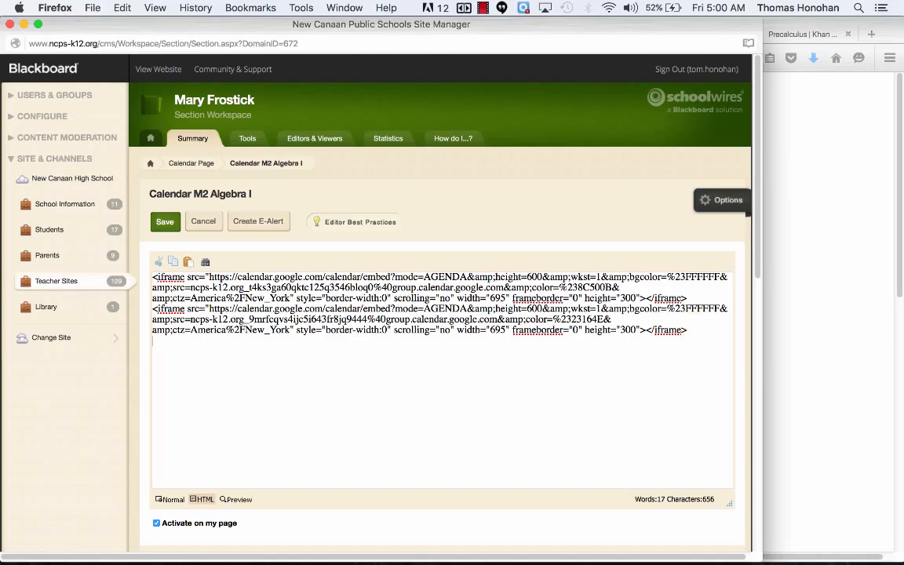
key("super+v")
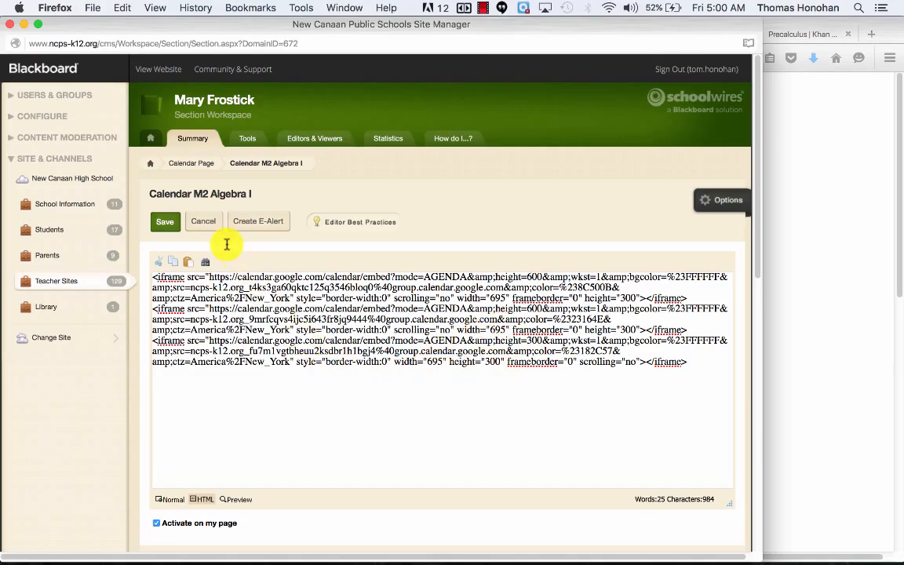
left_click(169, 222)
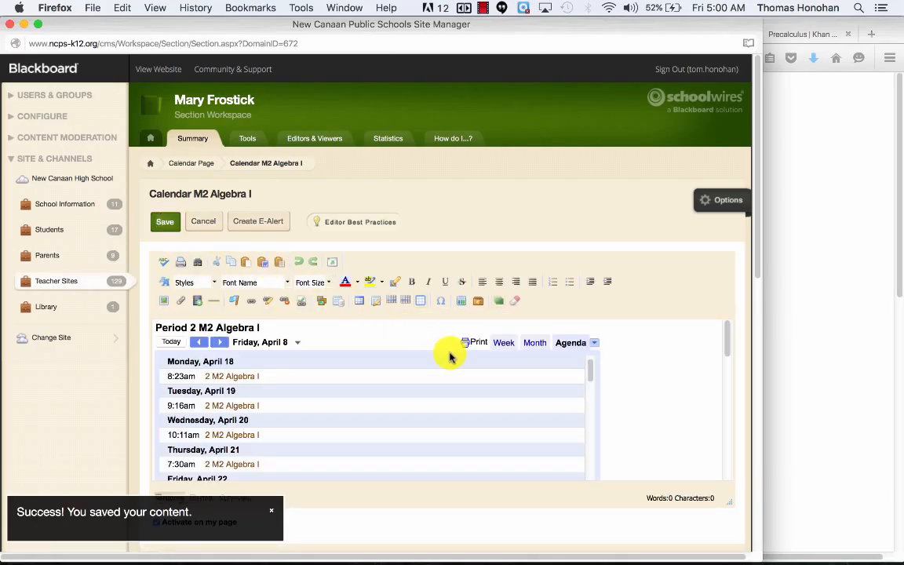
scroll(677, 382, "down", 10)
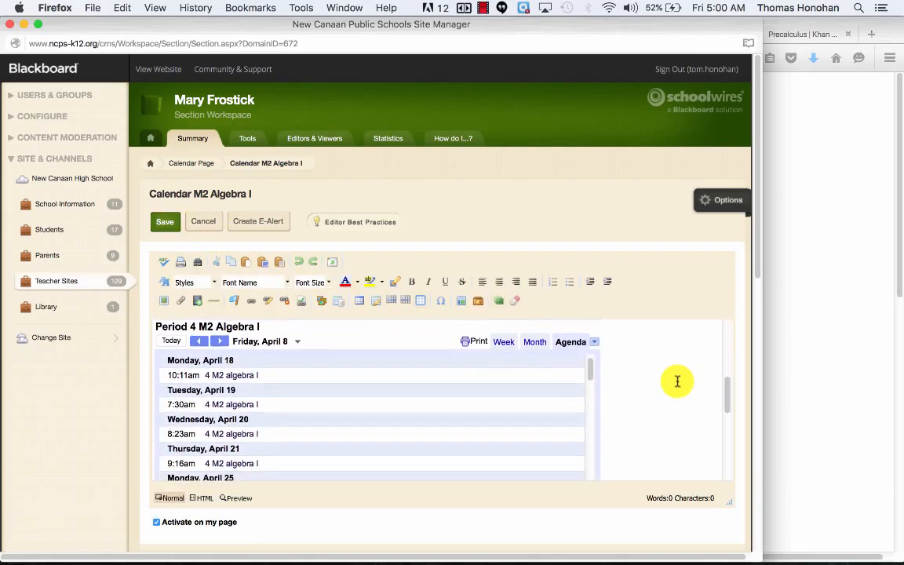
scroll(678, 382, "down", 5)
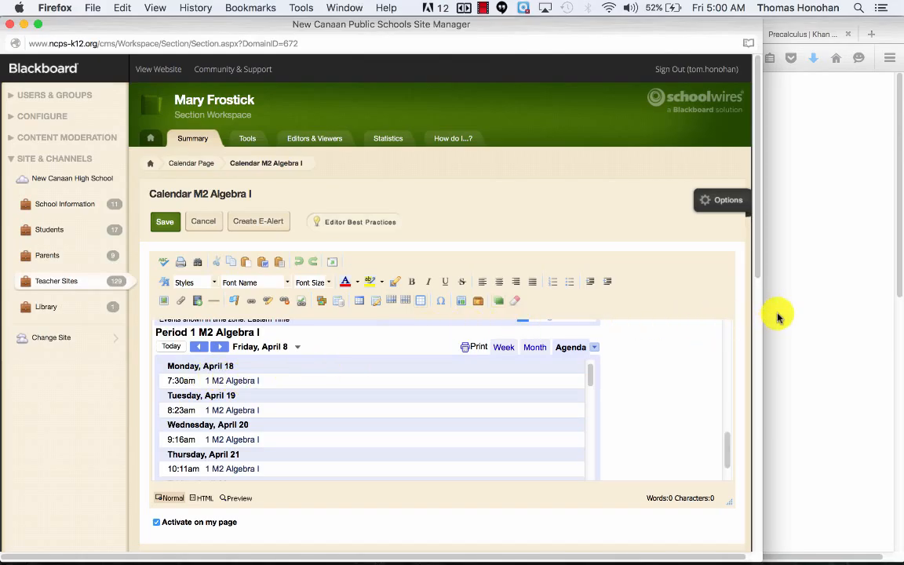
Switch back to the Google Calendar window and return from the calendar's details page to the April 19, 2016 day view.
left_click(800, 310)
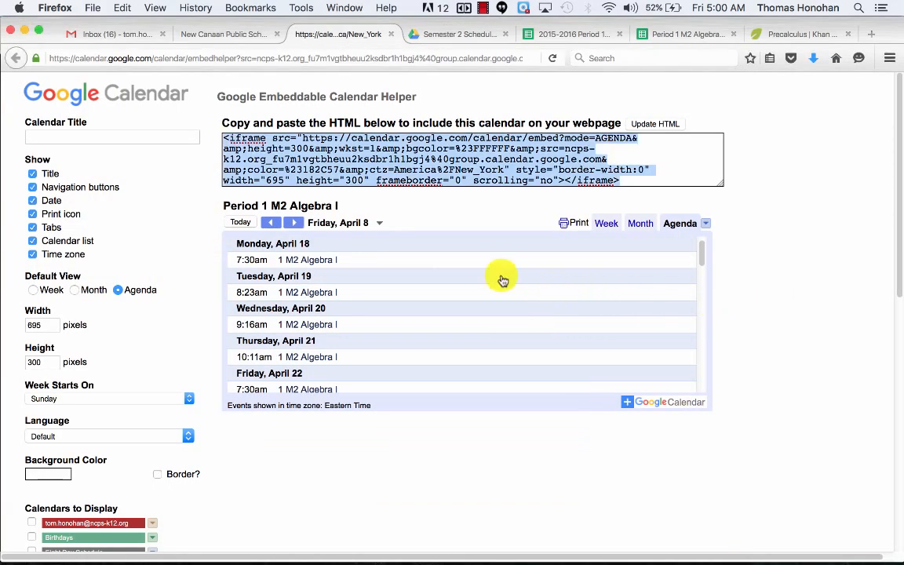
left_click(232, 35)
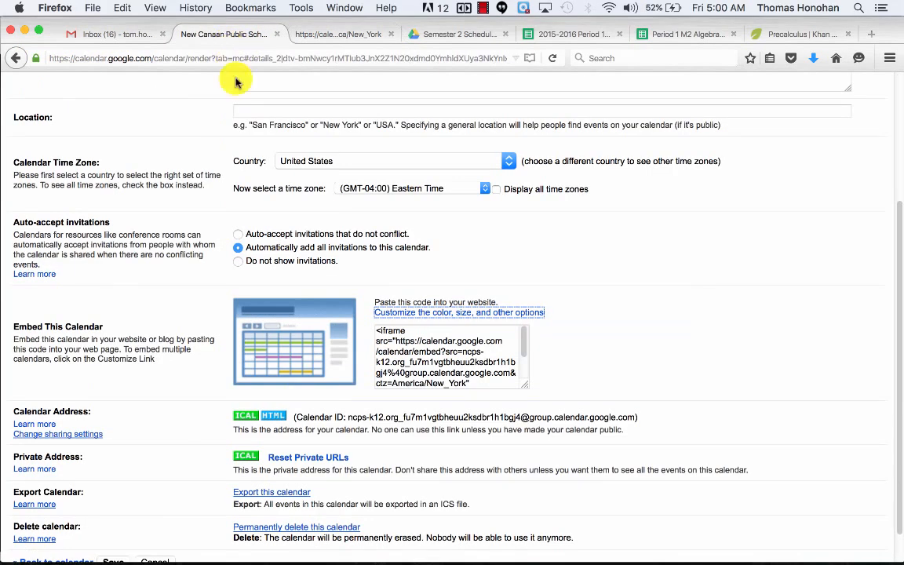
scroll(147, 125, "up", 5)
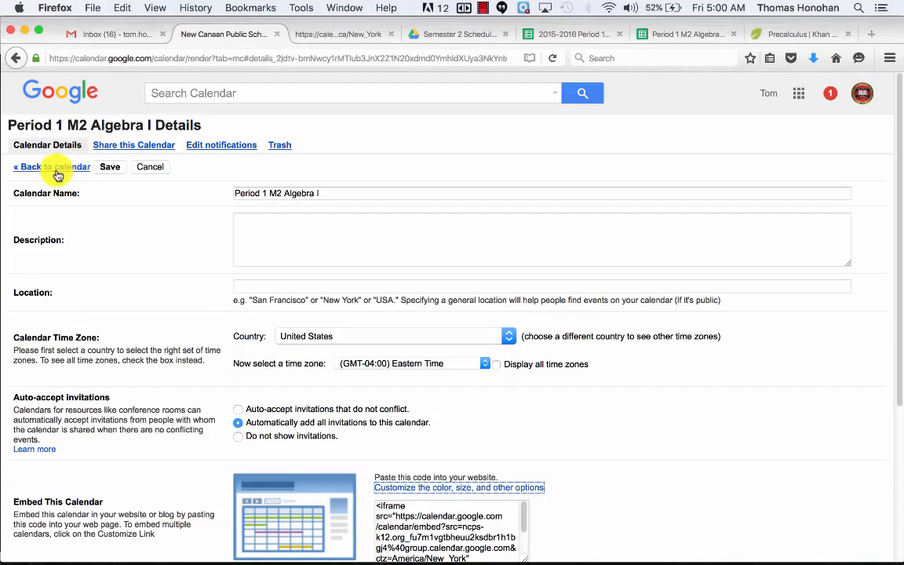
right_click(47, 167)
right_click(36, 171)
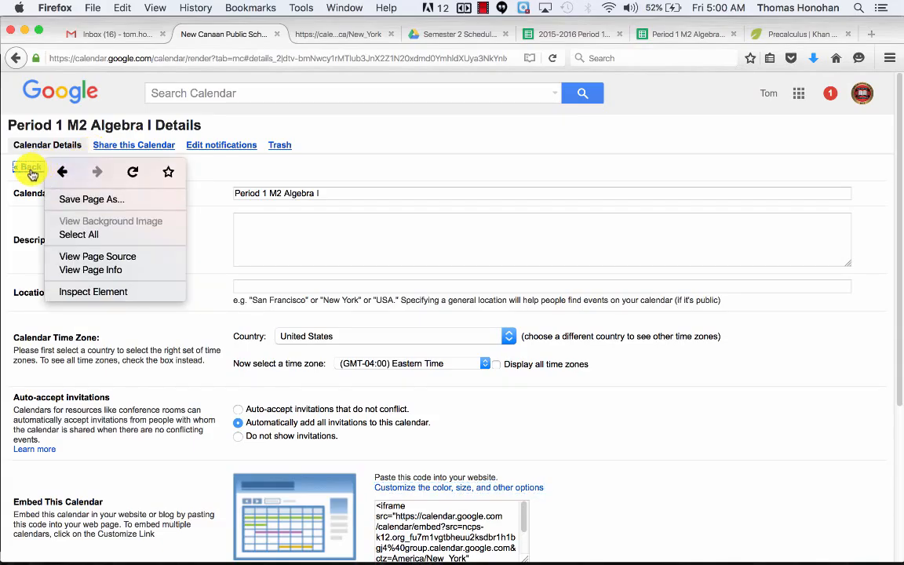
right_click(27, 168)
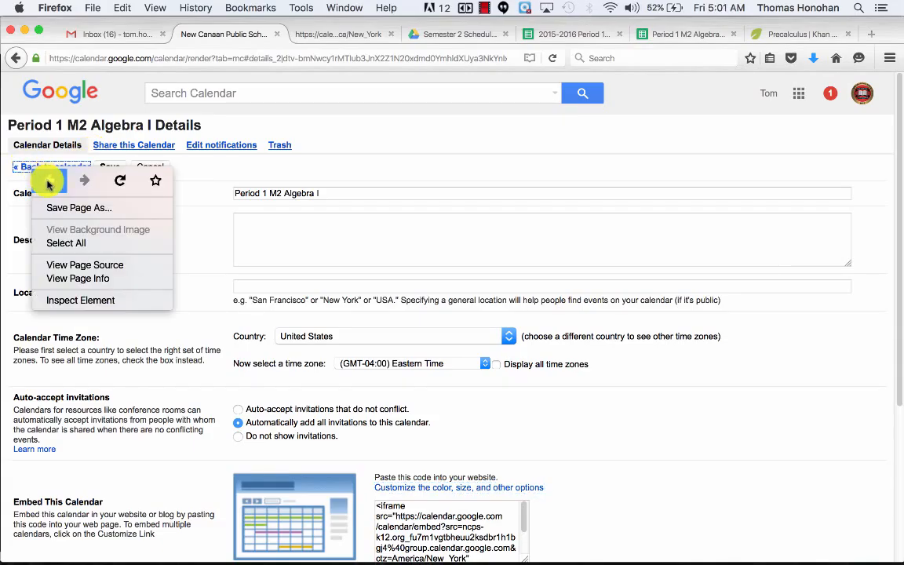
left_click(49, 182)
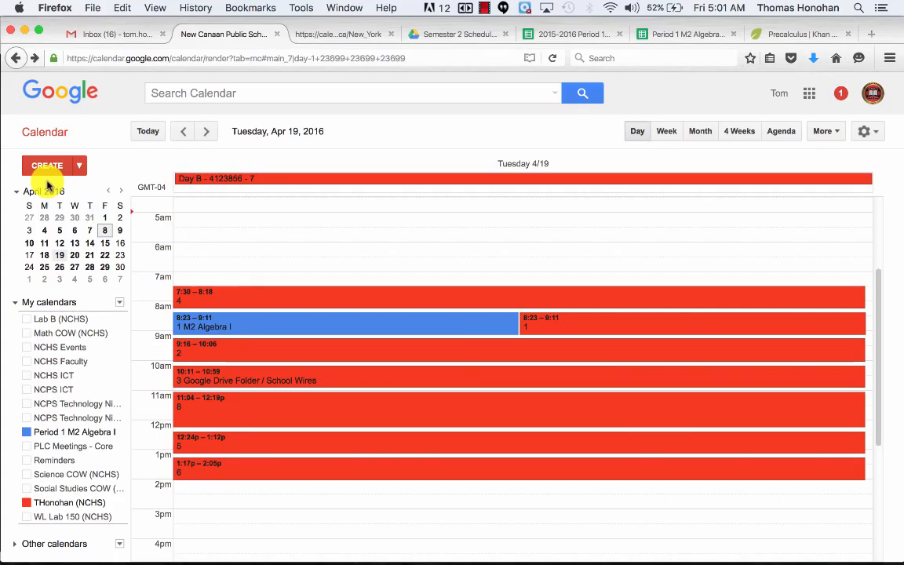
Open the 1 M2 Algebra I event on April 19 and enter the description "Chapter 8 Review: Questions 1-34 on Quiz.".
left_click(209, 328)
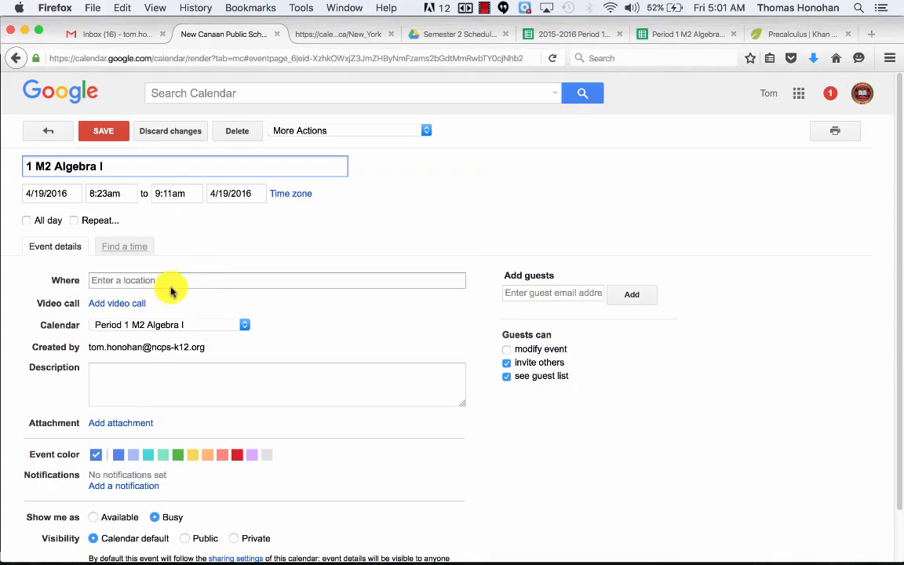
right_click(145, 383)
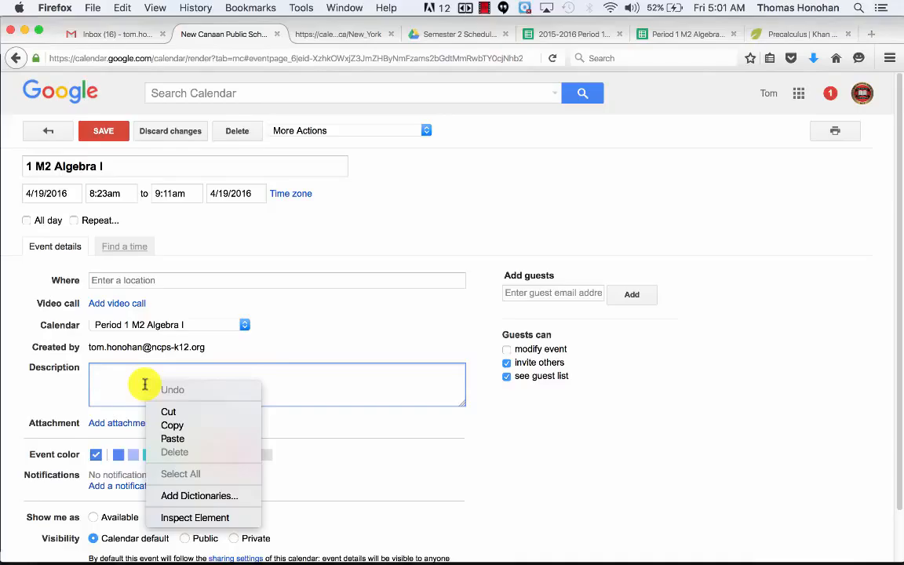
left_click(172, 424)
type("ha")
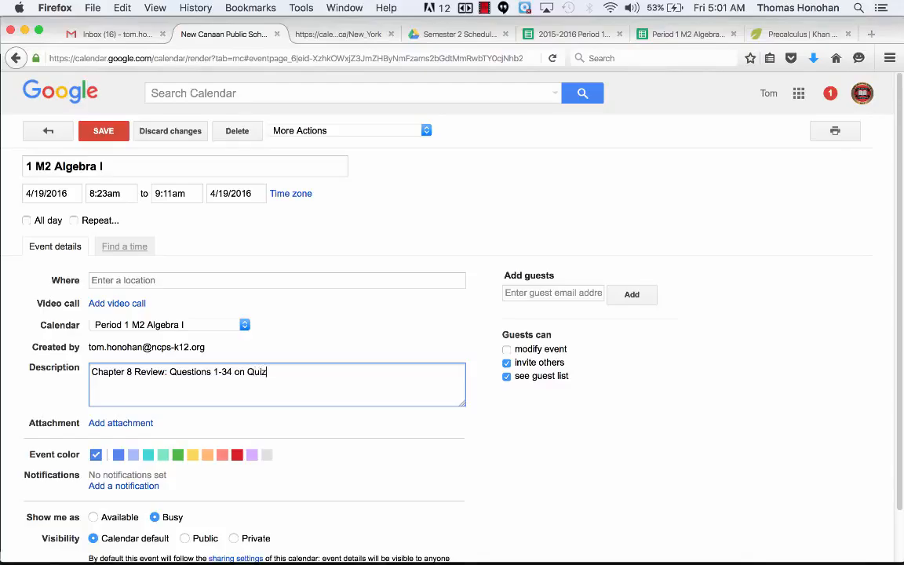
type(".")
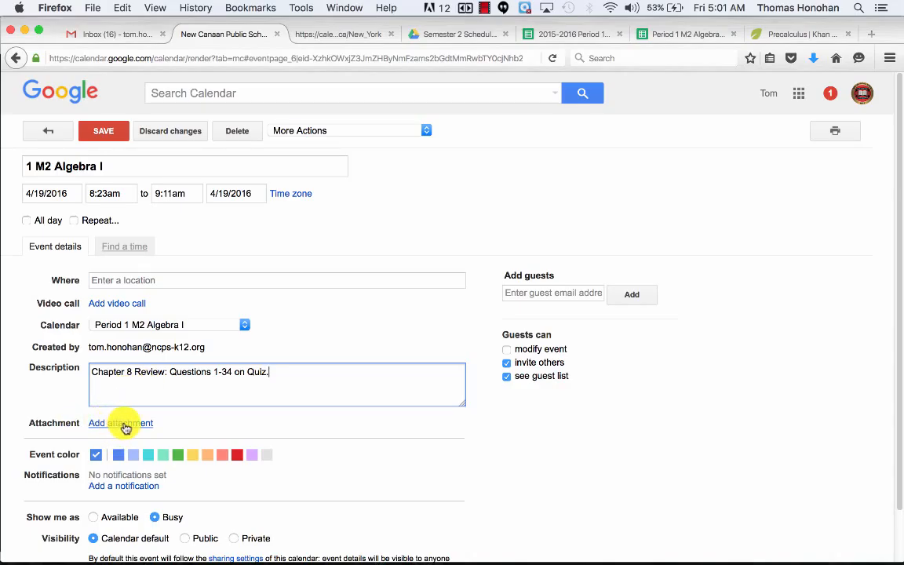
Attach the Period 1 M2 Algebra I spreadsheet from Google Drive to the event and save the event.
left_click(124, 424)
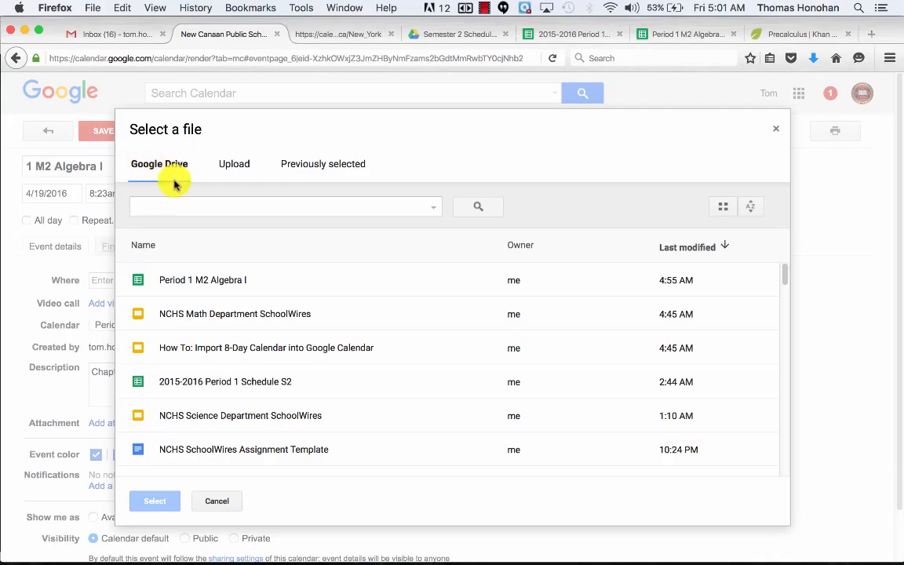
left_click(201, 280)
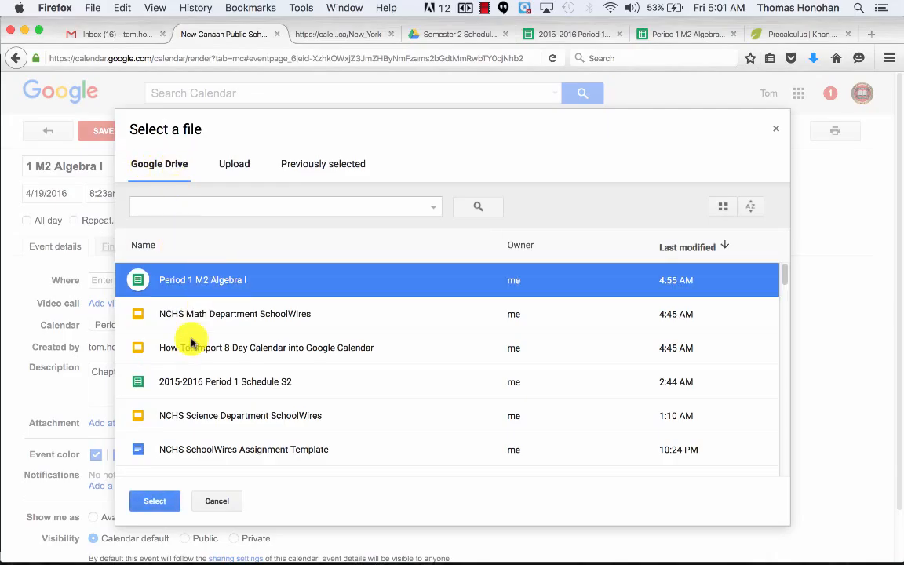
left_click(153, 504)
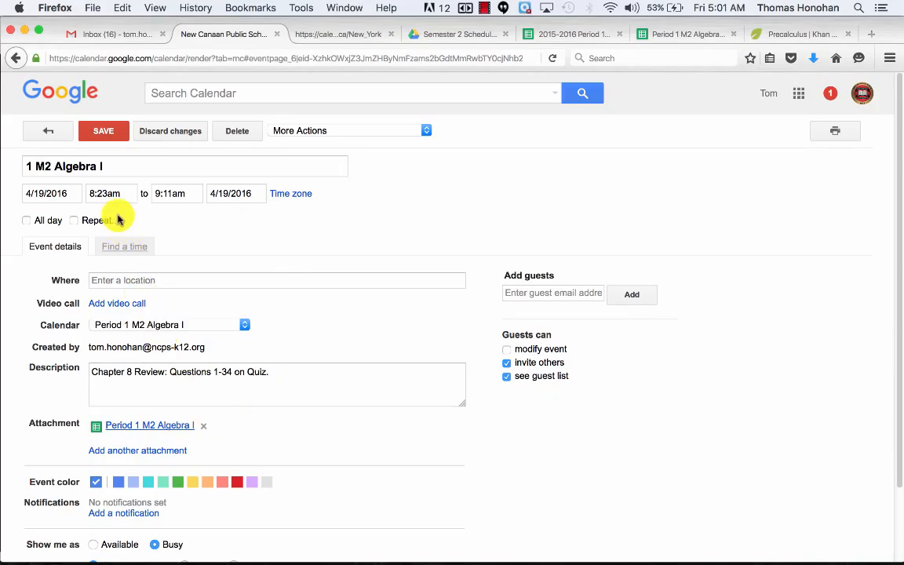
left_click(111, 132)
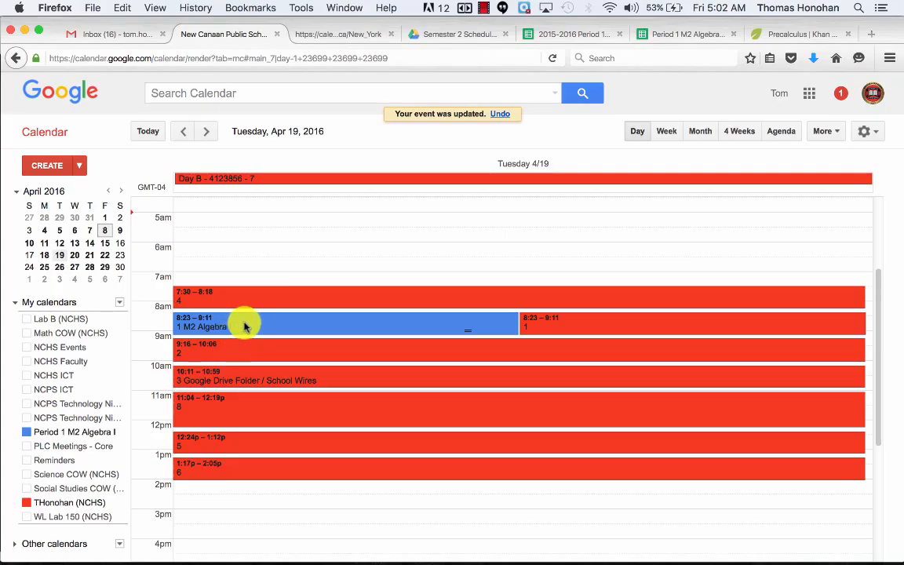
View the public website from Blackboard Site Manager and check the April 19 Period 1 event on the M2 - Algebra I calendar page.
key("ctrl+Up")
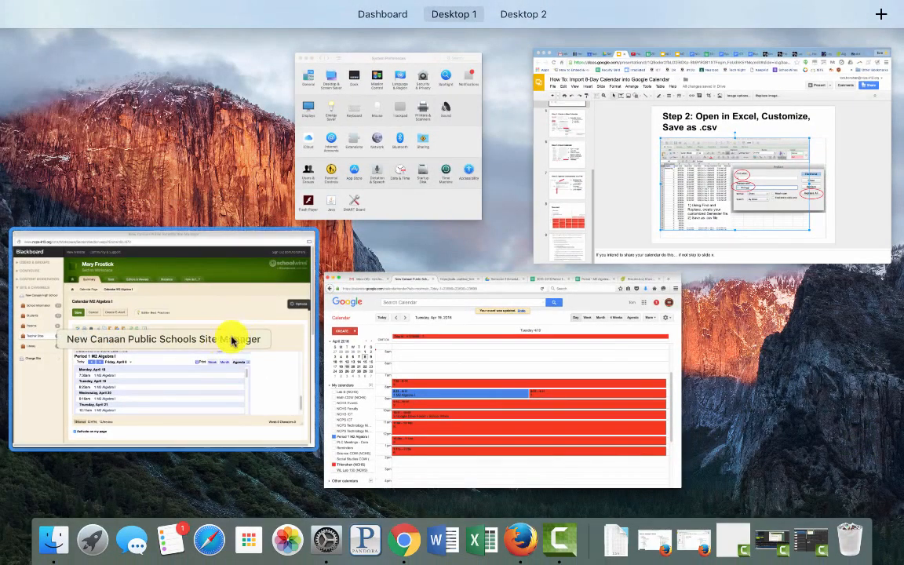
left_click(271, 382)
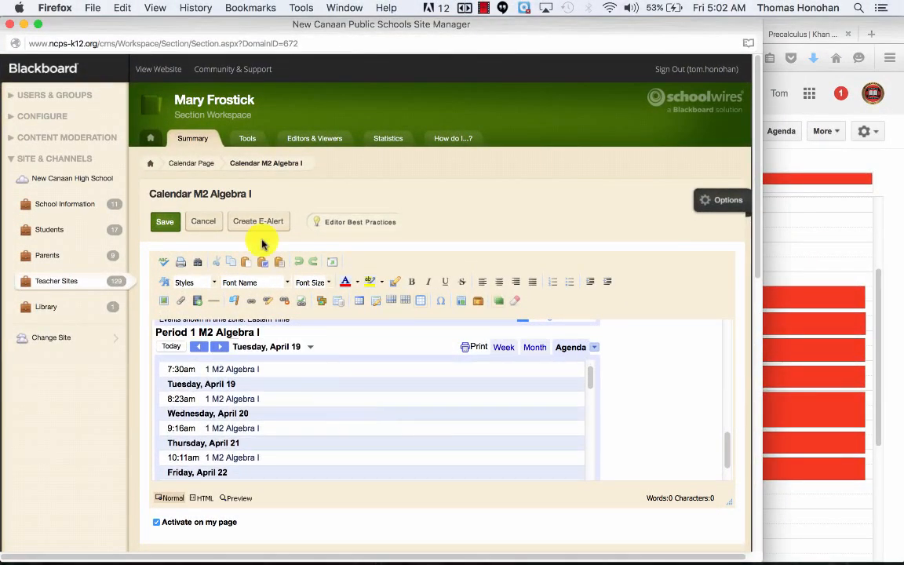
left_click(162, 70)
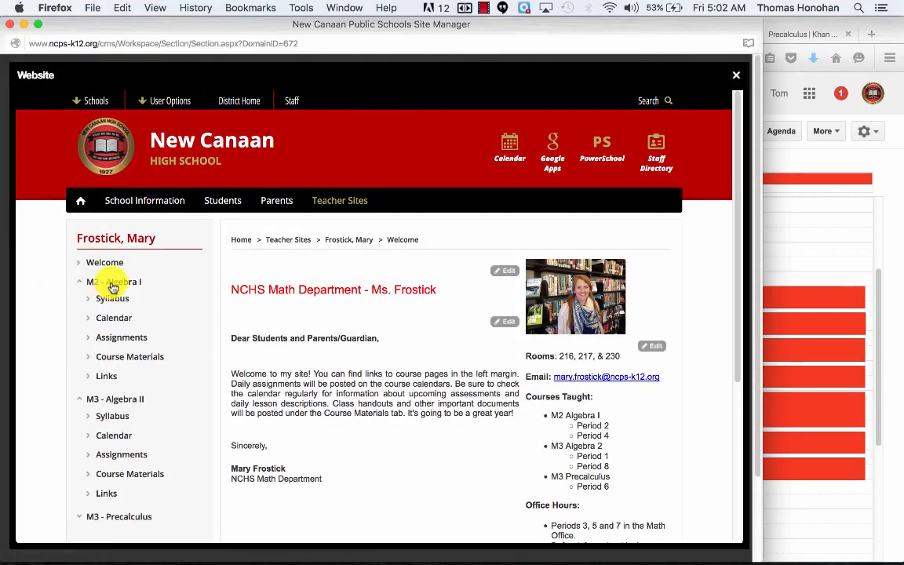
left_click(120, 323)
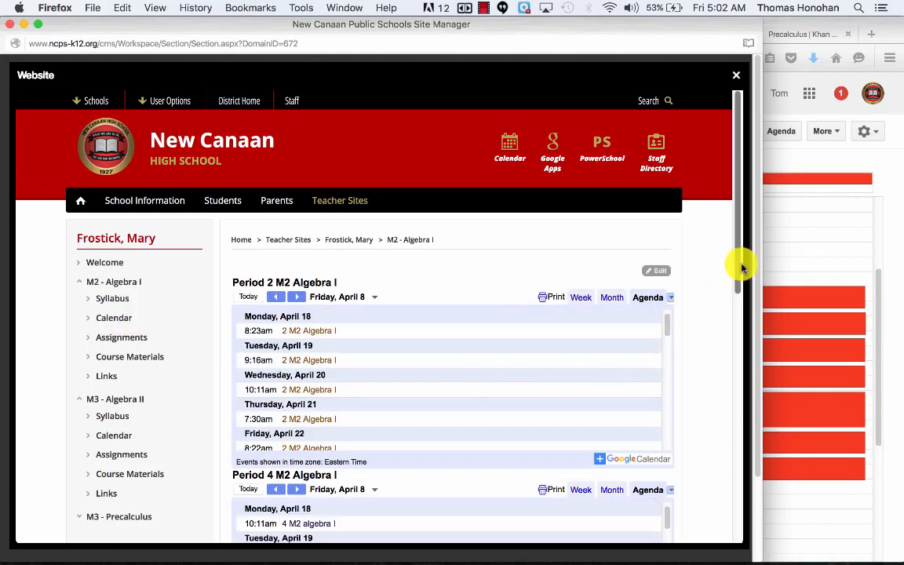
scroll(469, 377, "down", 5)
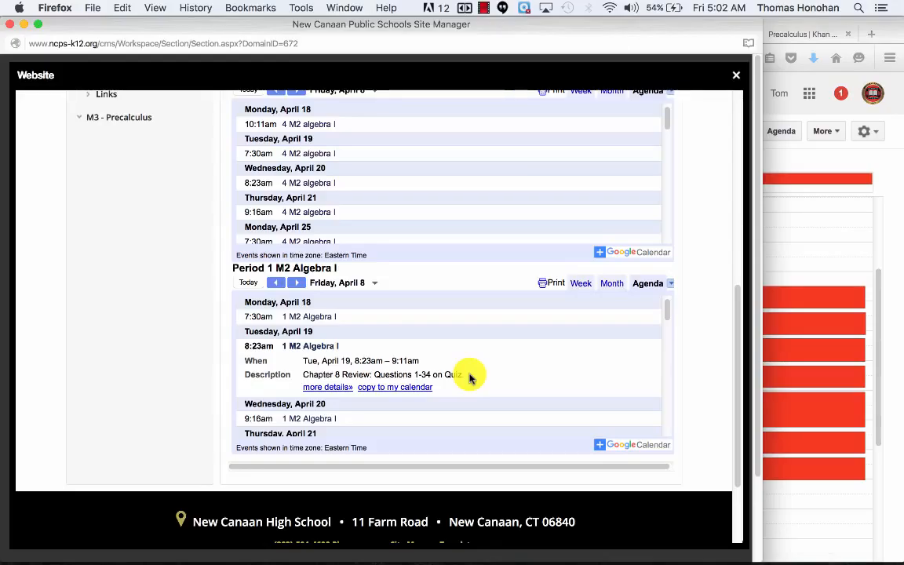